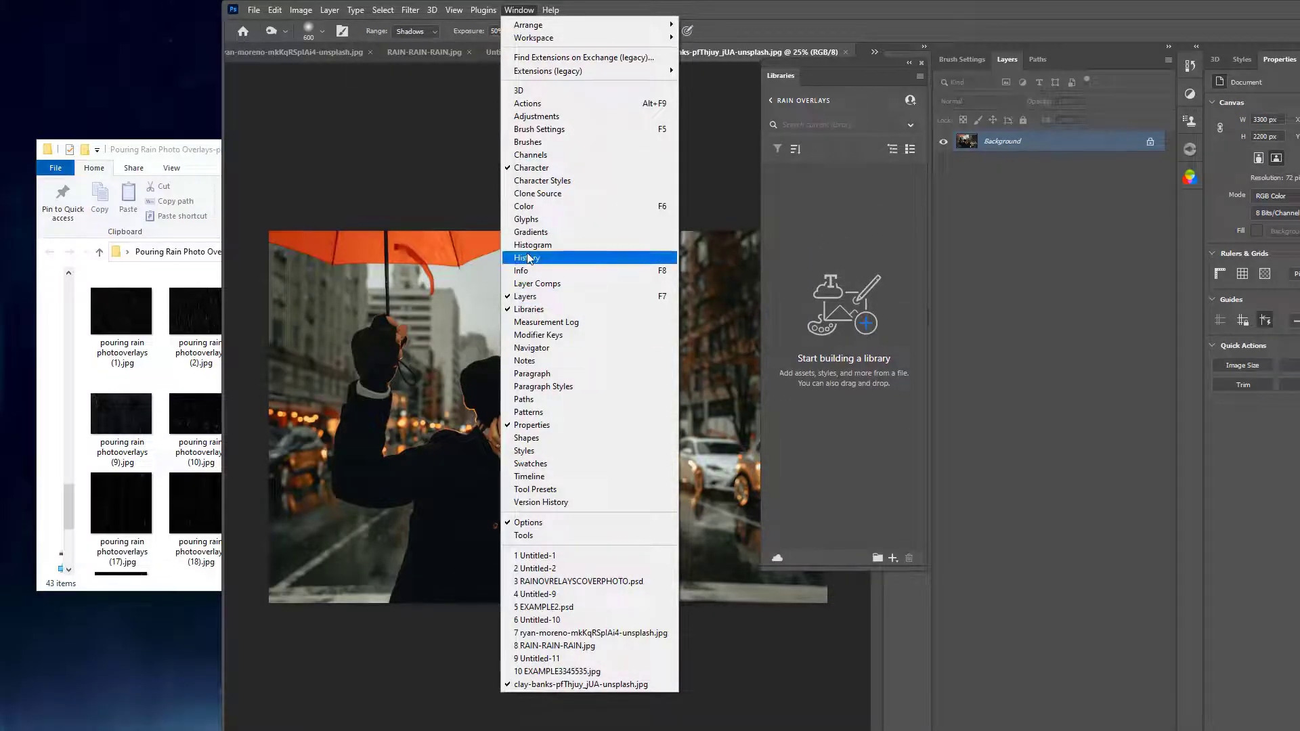
Add all 43 rain overlay JPGs from the folder to the RAIN OVERLAYS library
click(161, 243)
click(162, 242)
key(ctrl+a)
drag(167, 296, 826, 247)
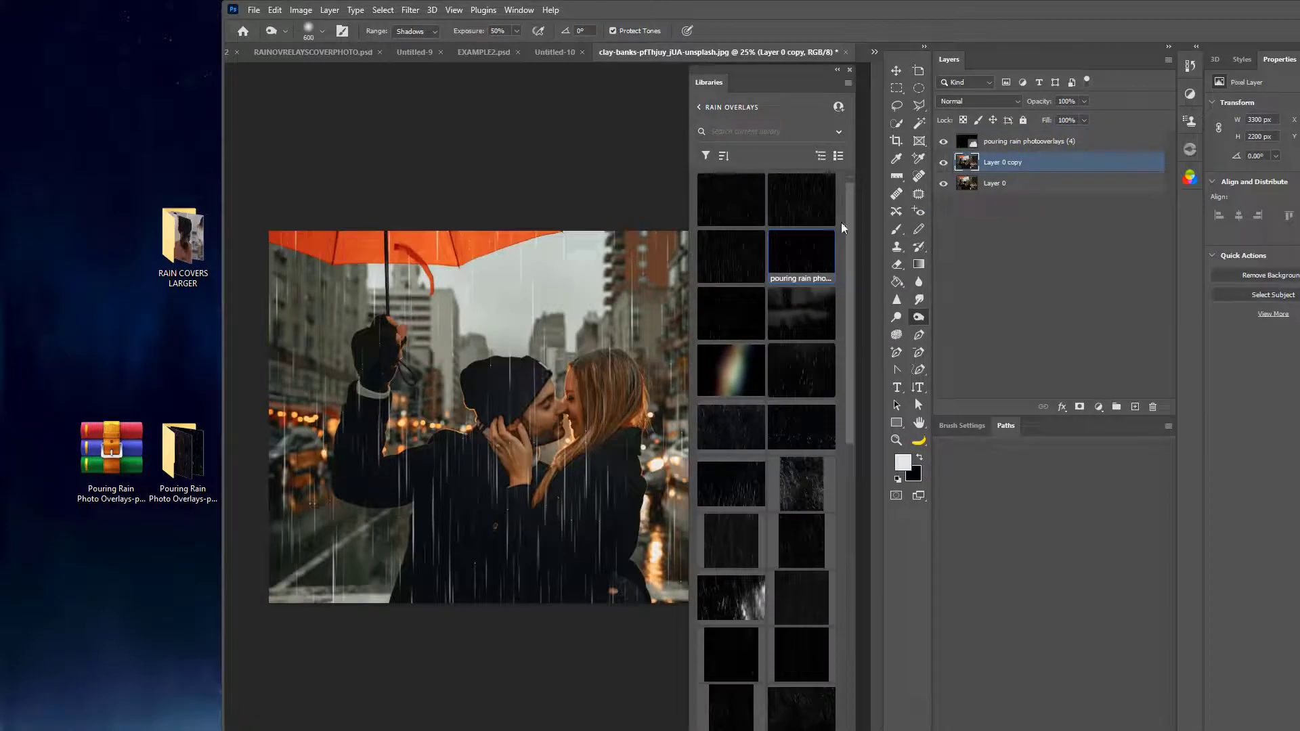
Rearrange the panels and close the Brush Settings and Paths panels
drag(848, 223, 855, 632)
drag(709, 82, 985, 59)
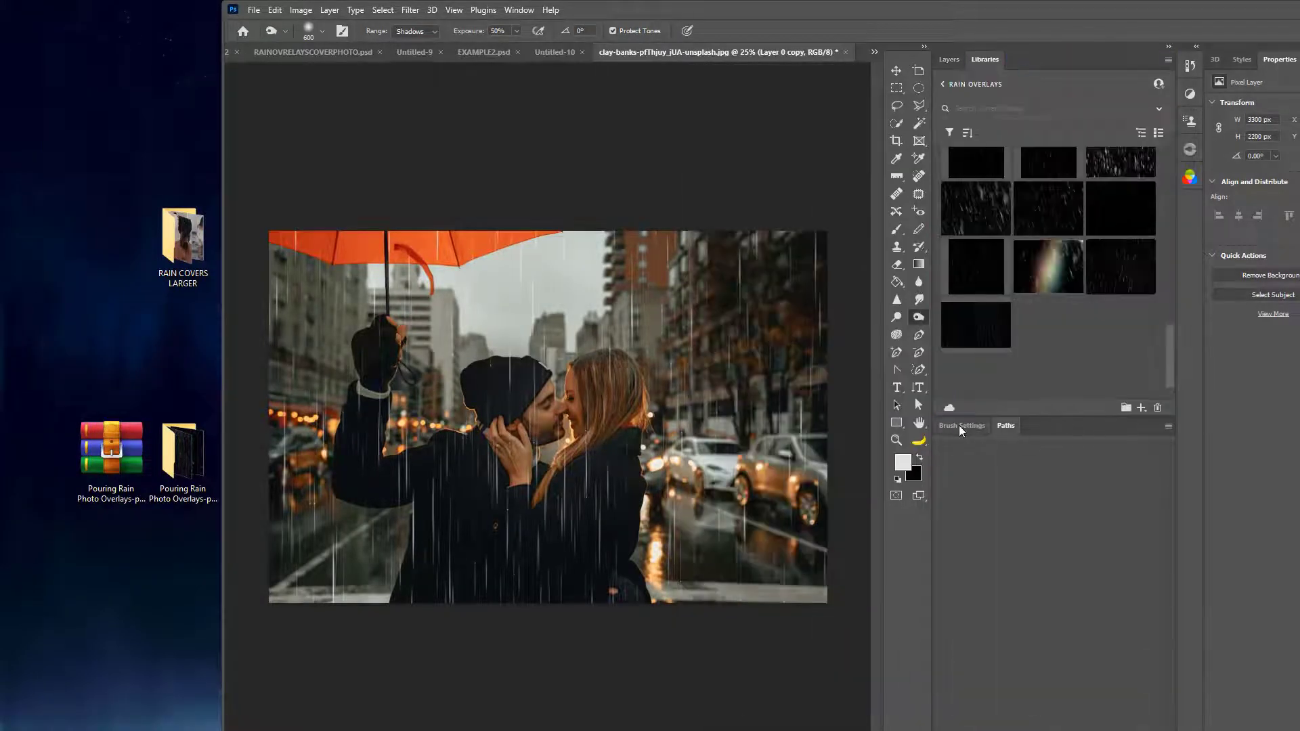
right_click(958, 425)
click(981, 447)
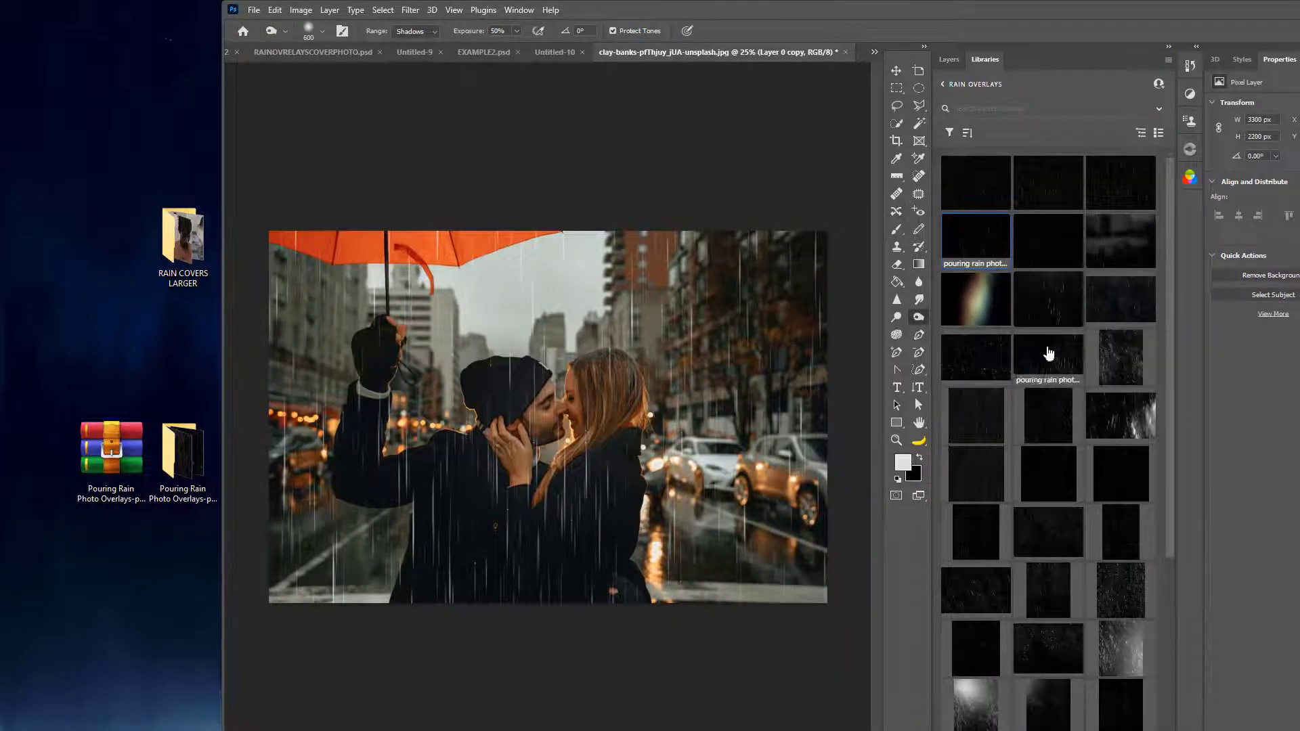
Place a rain overlay from the library on the couple photo, scaled to cover it entirely
drag(1048, 532, 517, 461)
drag(371, 354, 232, 215)
drag(660, 560, 827, 608)
drag(400, 264, 247, 210)
key(Return)
Blend the rain overlay layer in Screen mode, zoom in slightly, and reselect the overlay layer
click(948, 59)
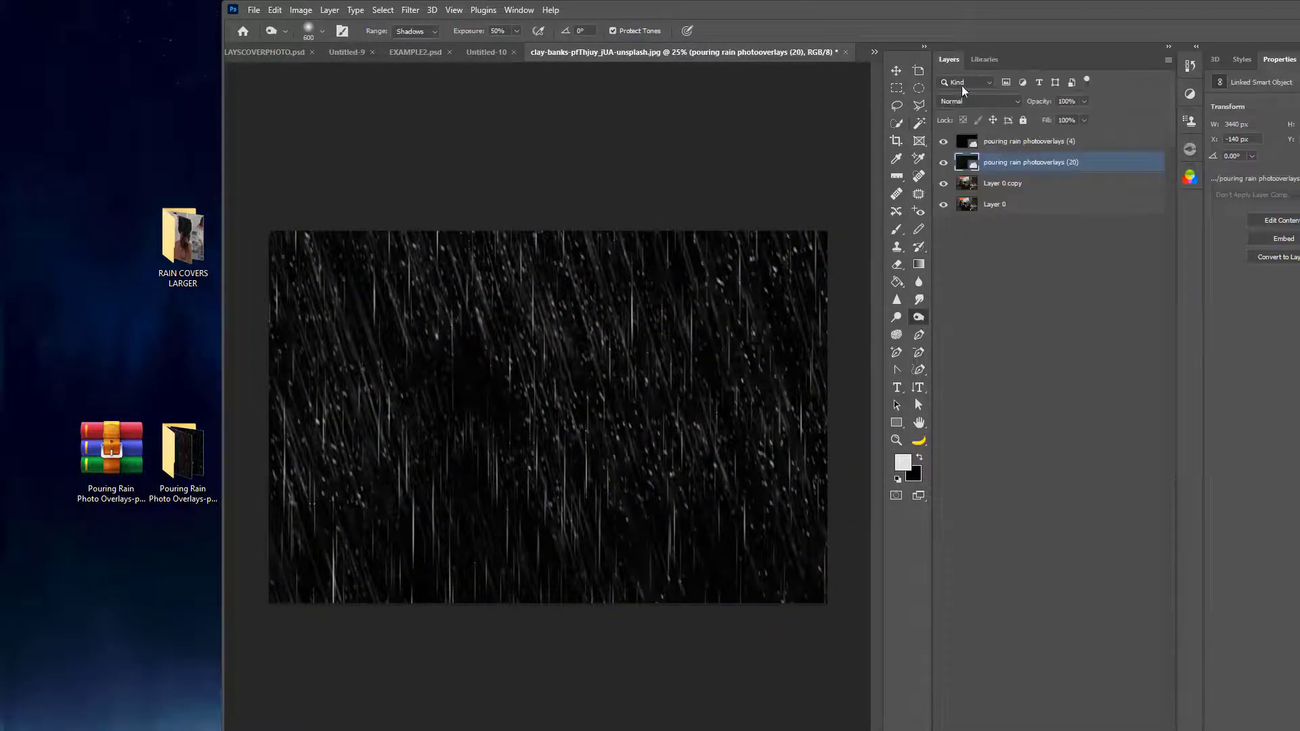
click(978, 101)
click(954, 217)
key(z)
click(697, 403)
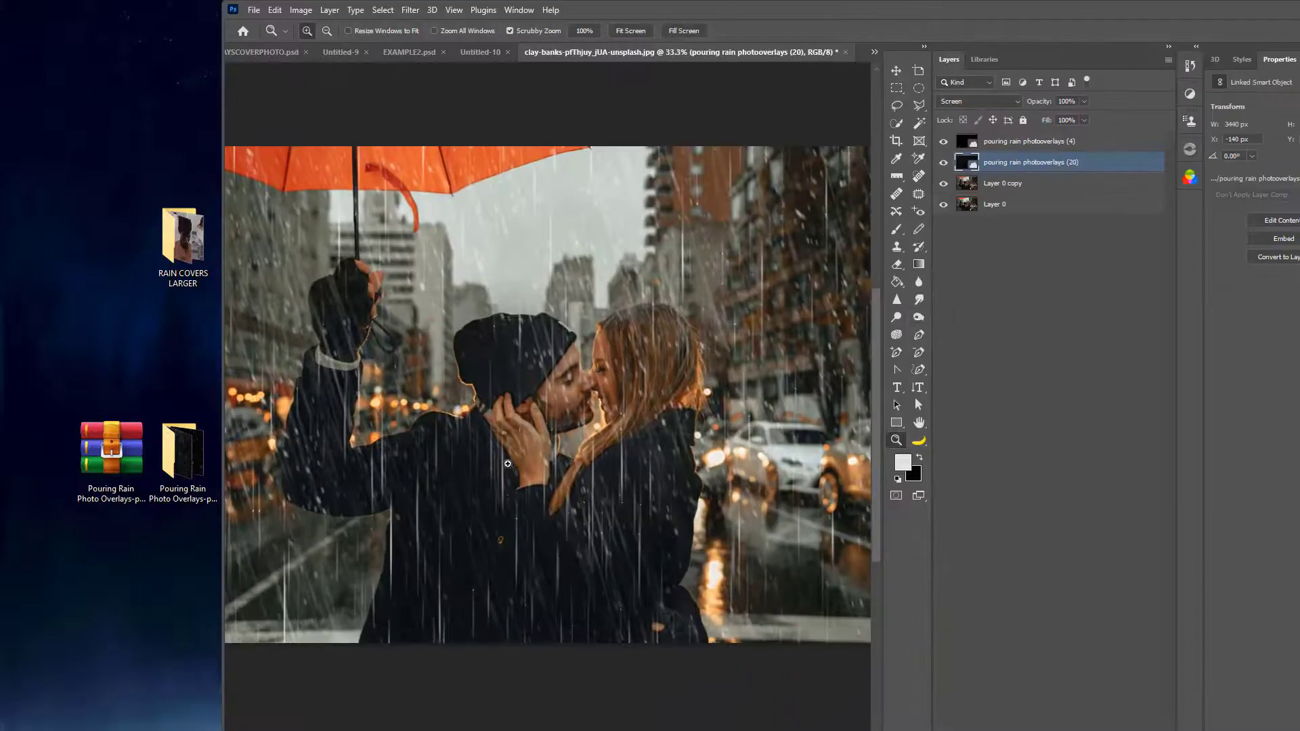
click(1029, 140)
click(984, 59)
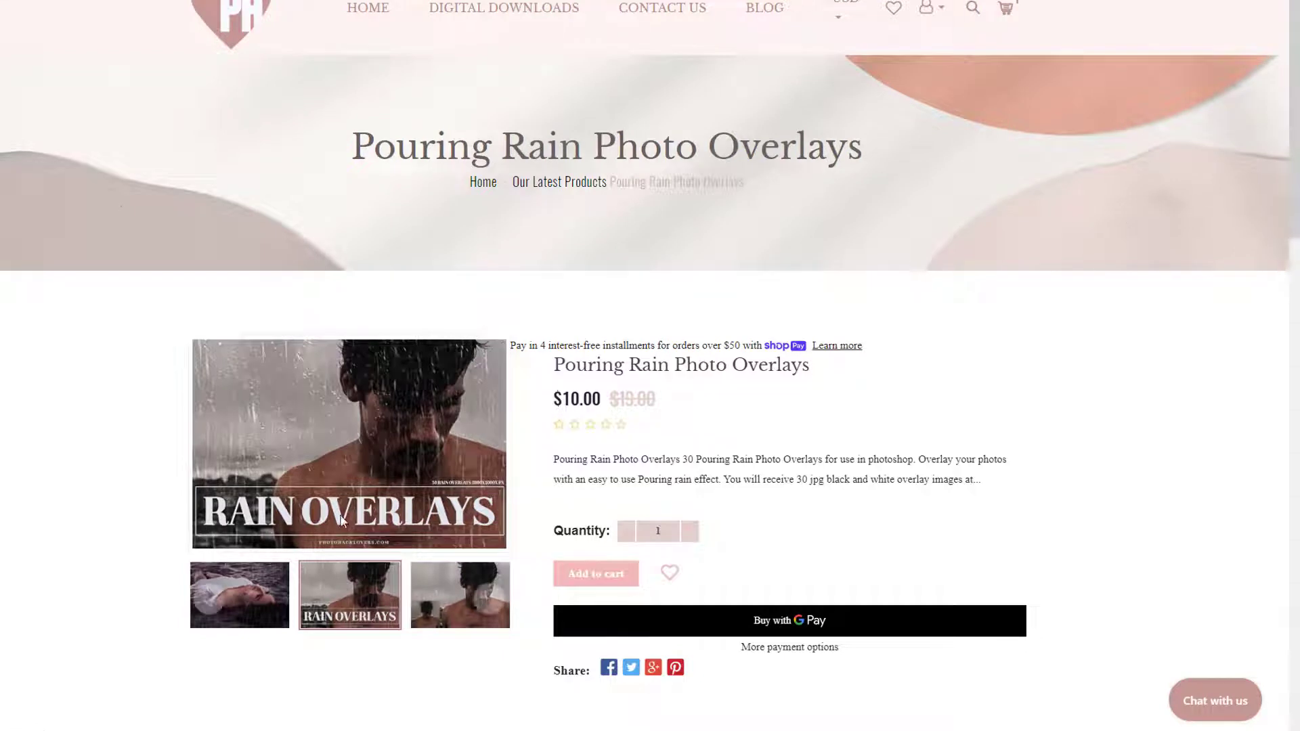
Enlarge the product image and step through all nine example images before closing the gallery
click(377, 414)
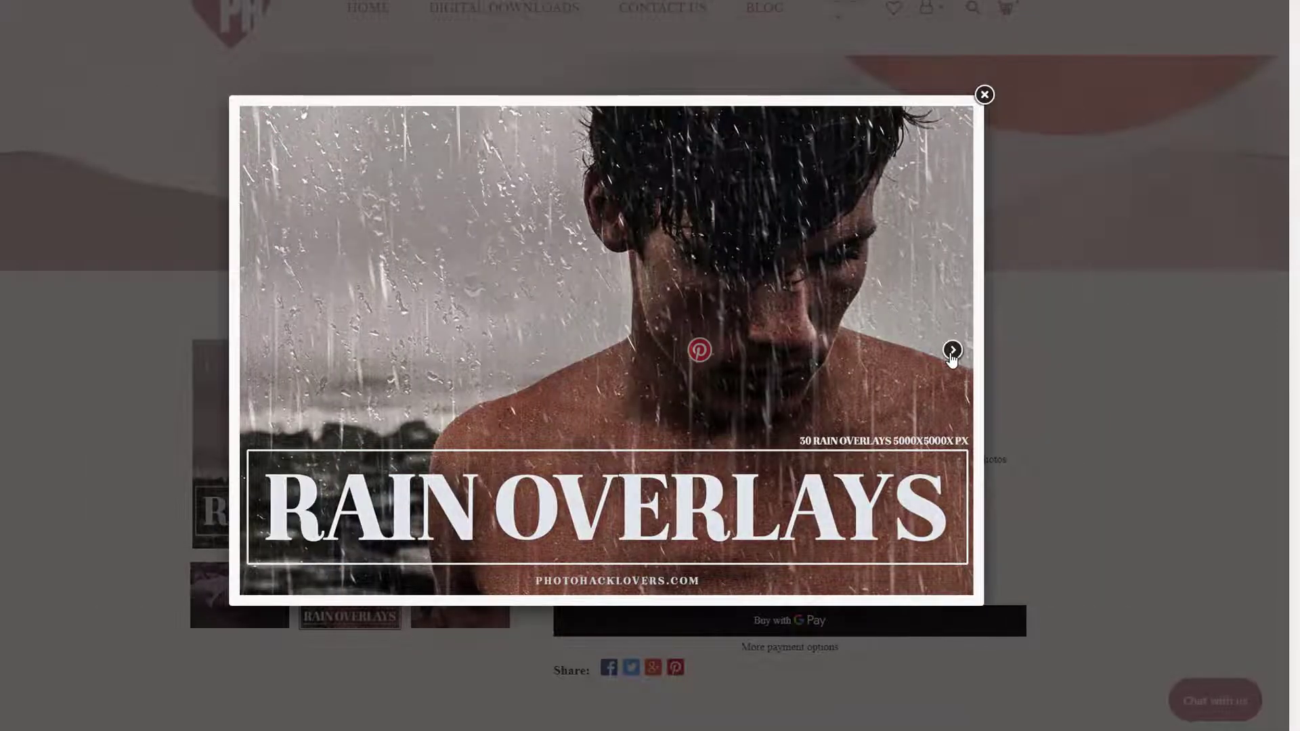
click(951, 352)
click(951, 352)
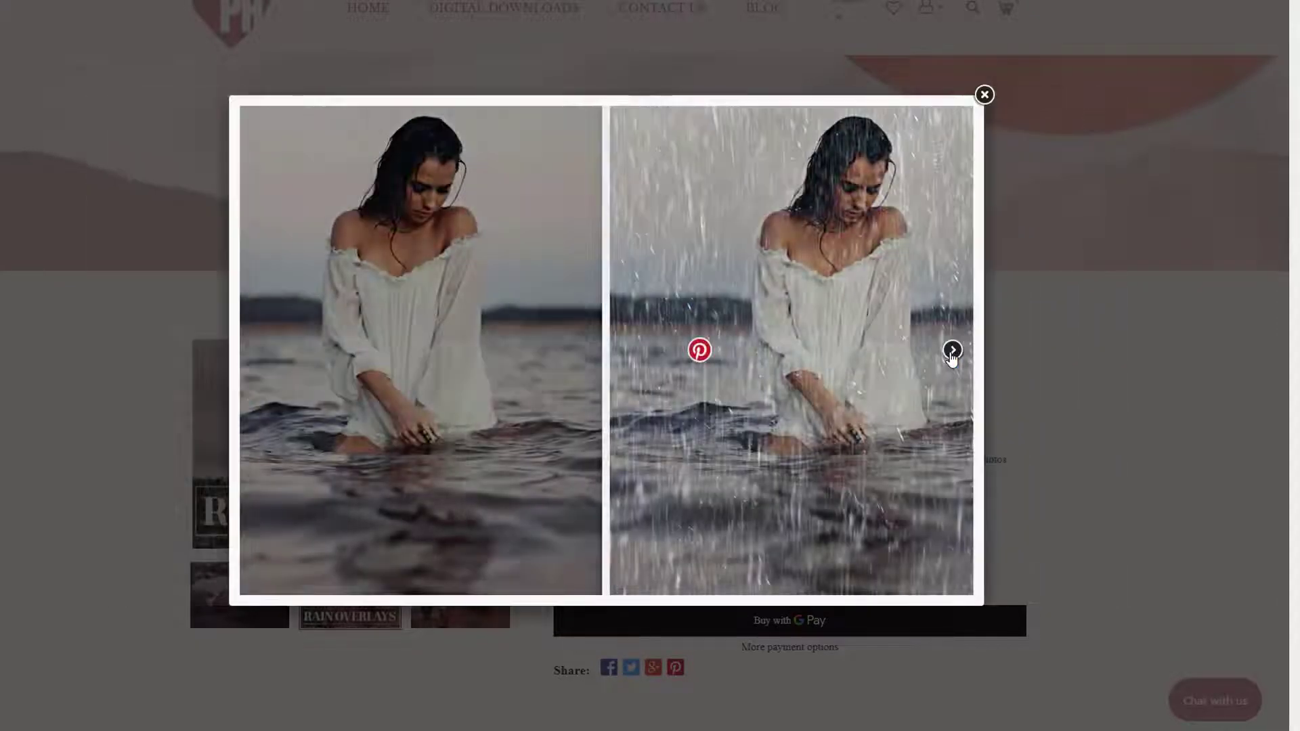
click(952, 351)
click(952, 352)
click(951, 352)
click(951, 352)
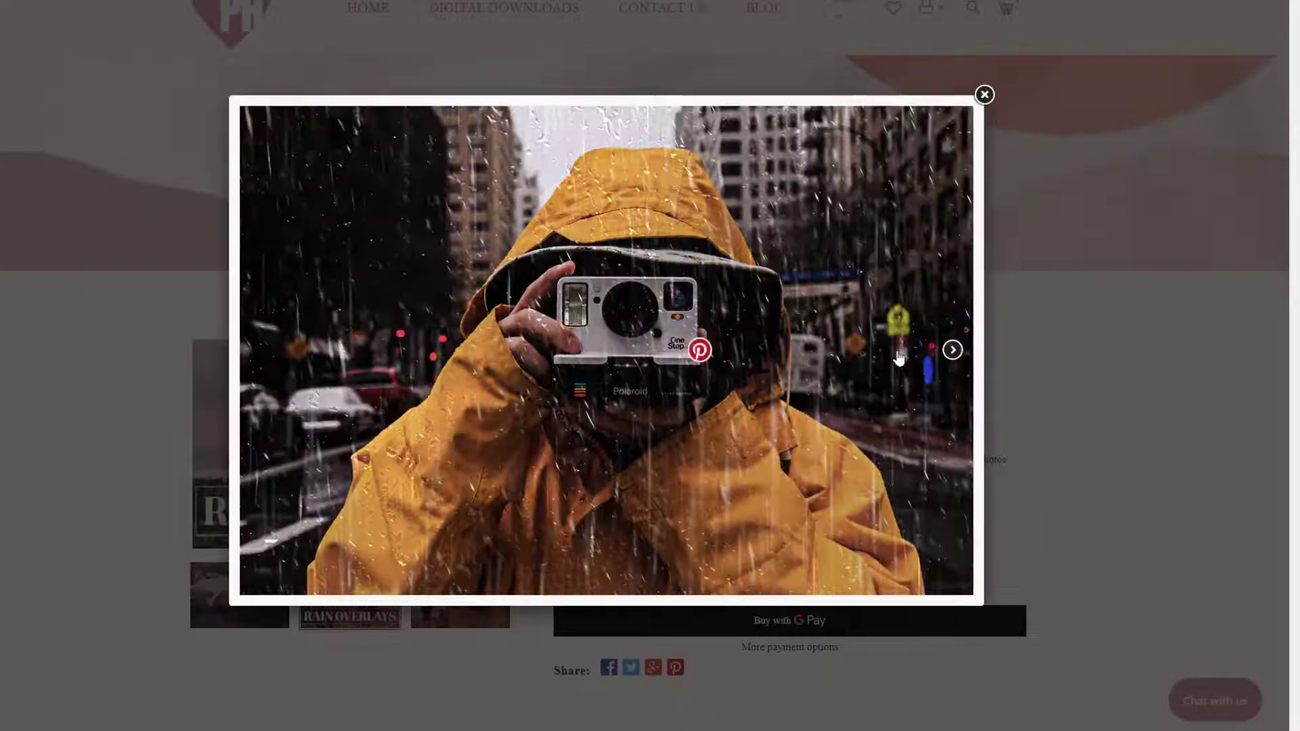
click(951, 352)
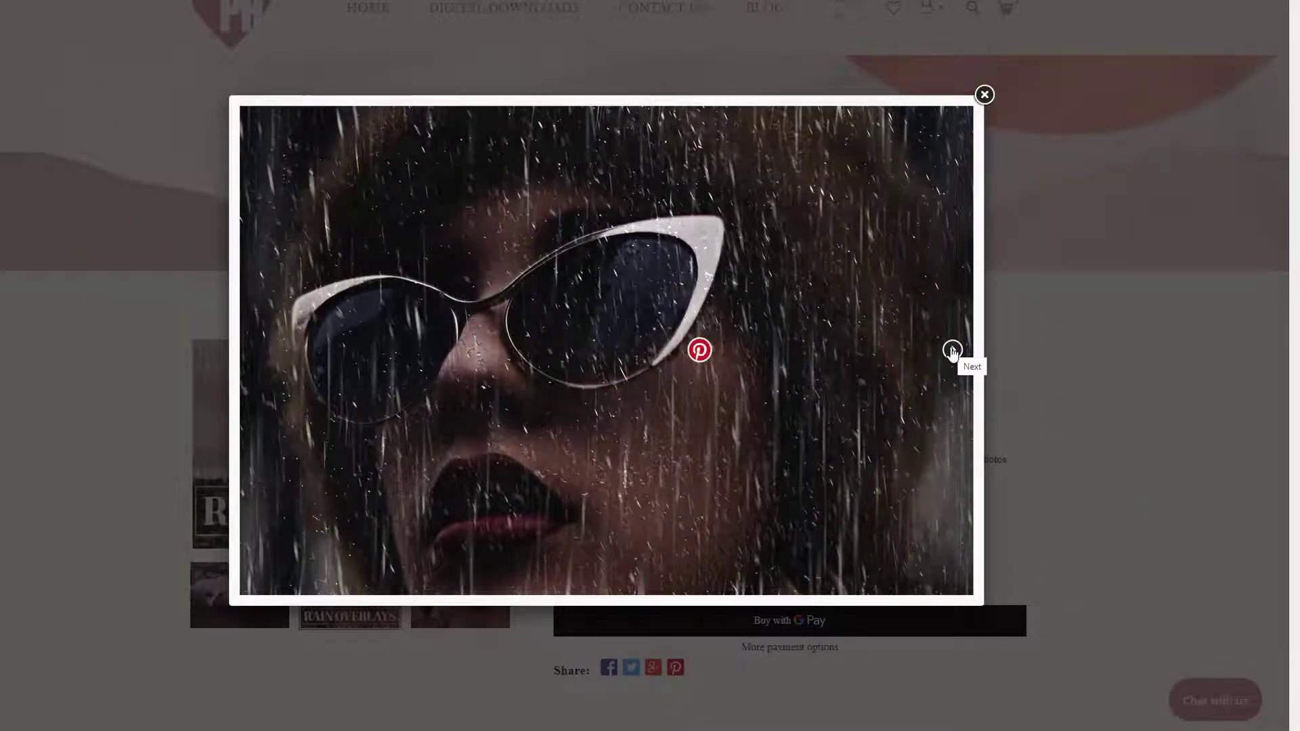
click(952, 352)
click(952, 351)
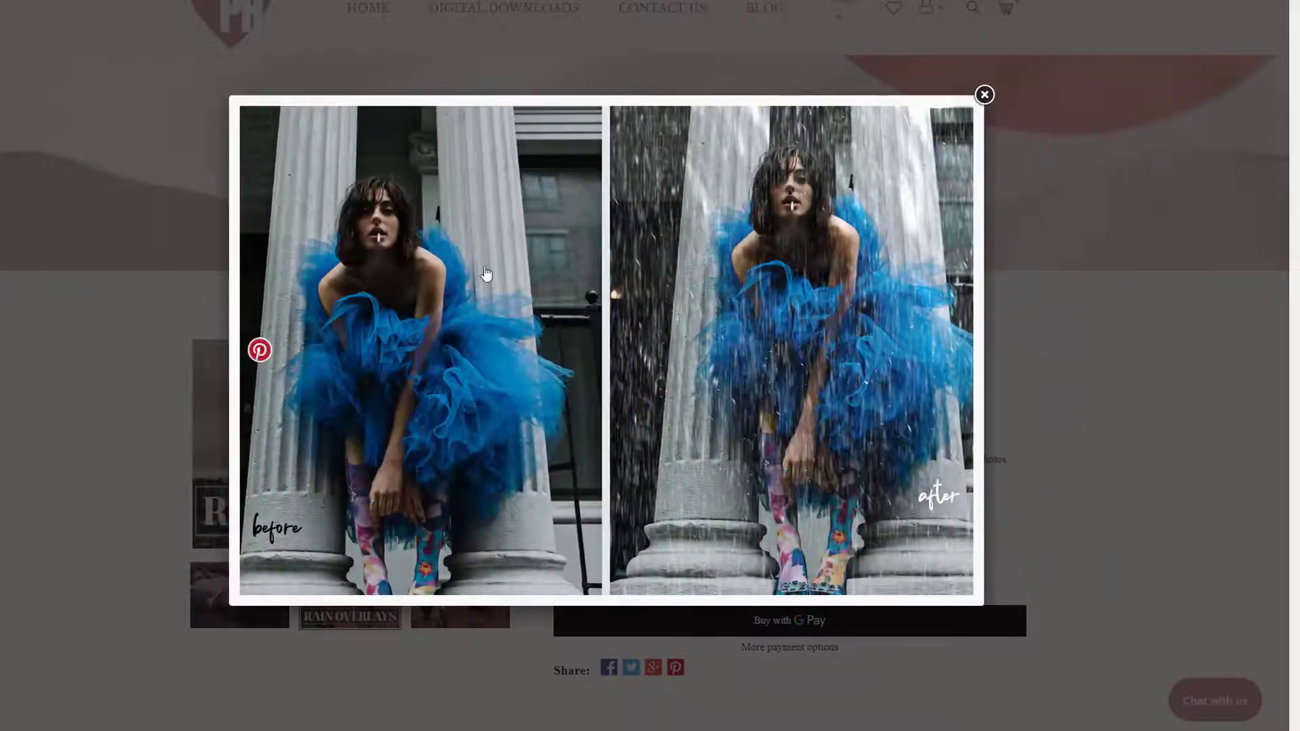
click(981, 92)
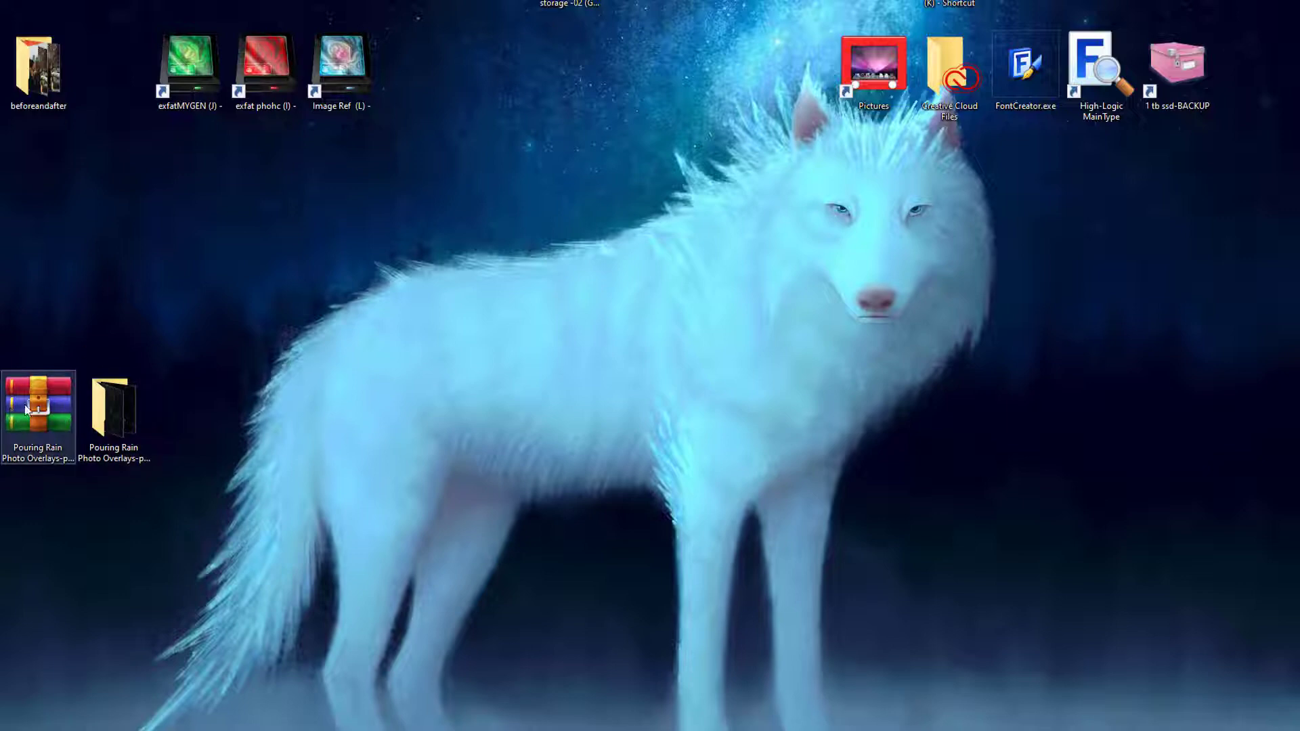
Place the rain overlays archive beside the extracted Pouring Rain folder on the desktop
drag(112, 412, 188, 297)
drag(8, 421, 84, 307)
right_click(102, 296)
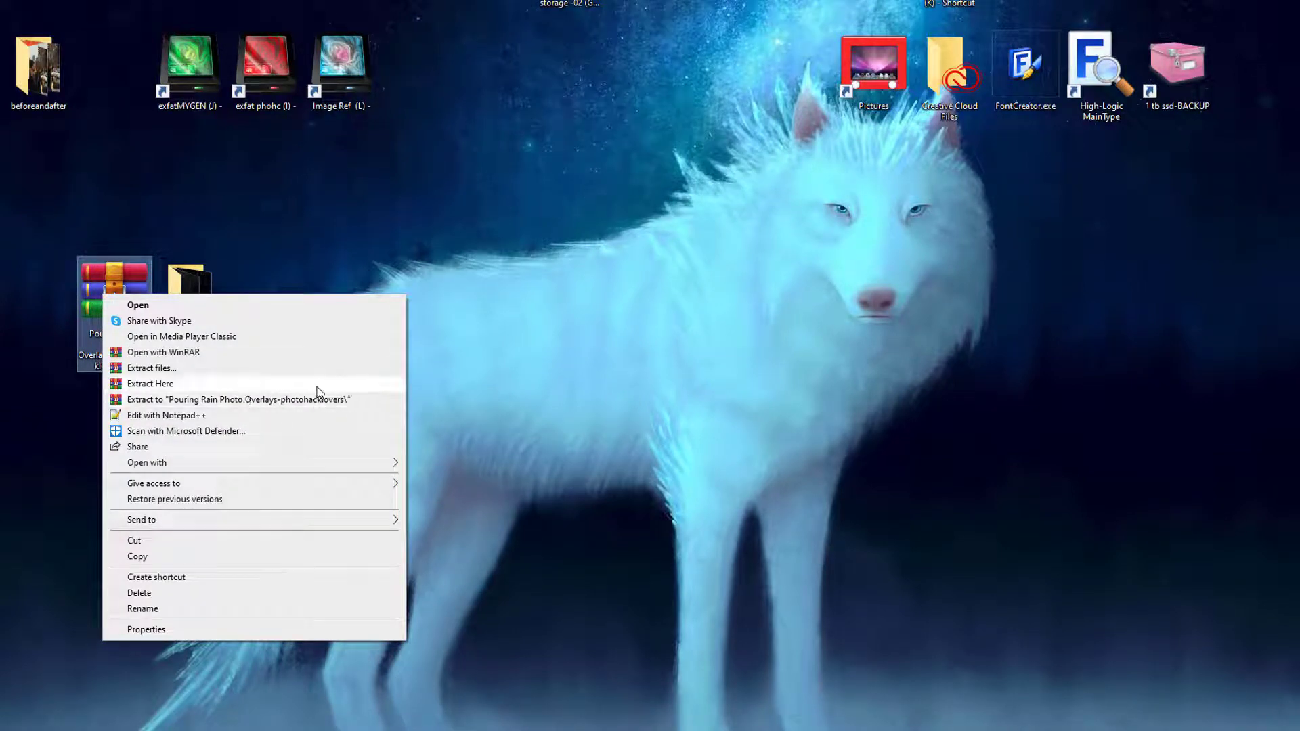
click(184, 284)
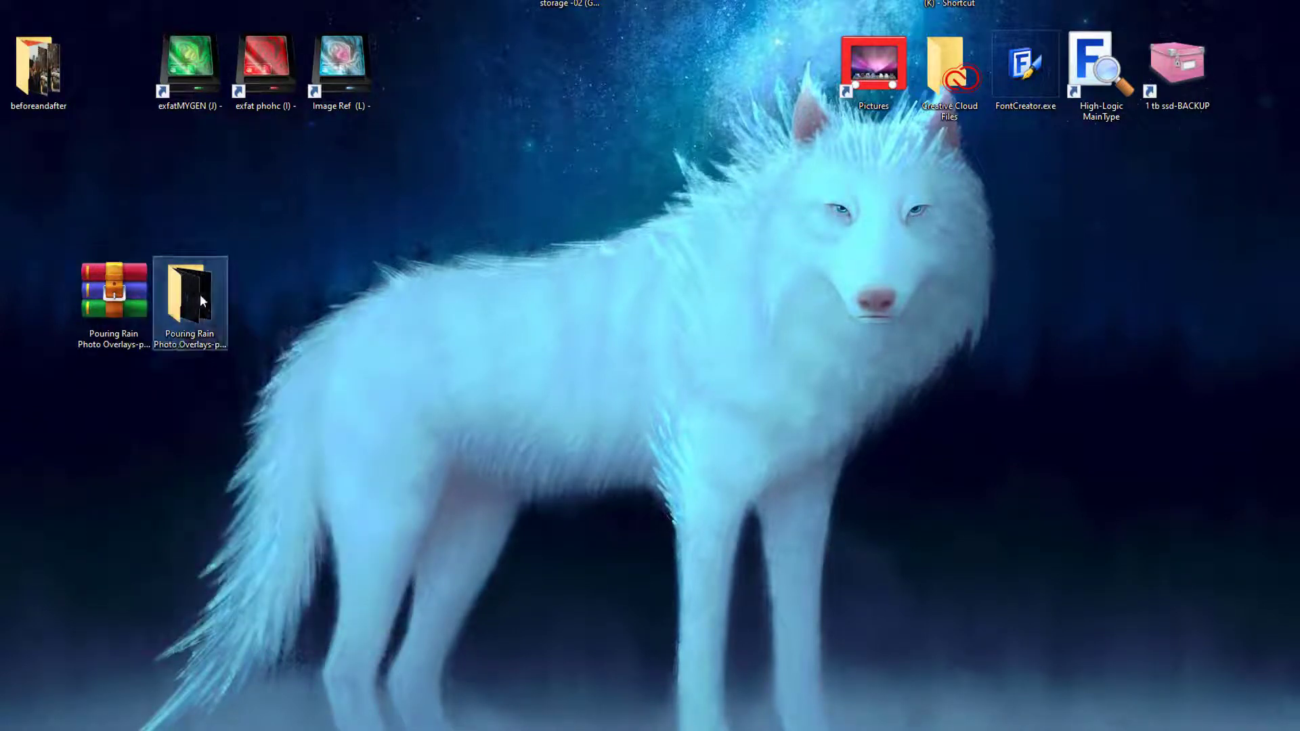
Open the extracted Pouring Rain folder and scroll through its overlay images
double_click(200, 298)
drag(869, 224, 609, 147)
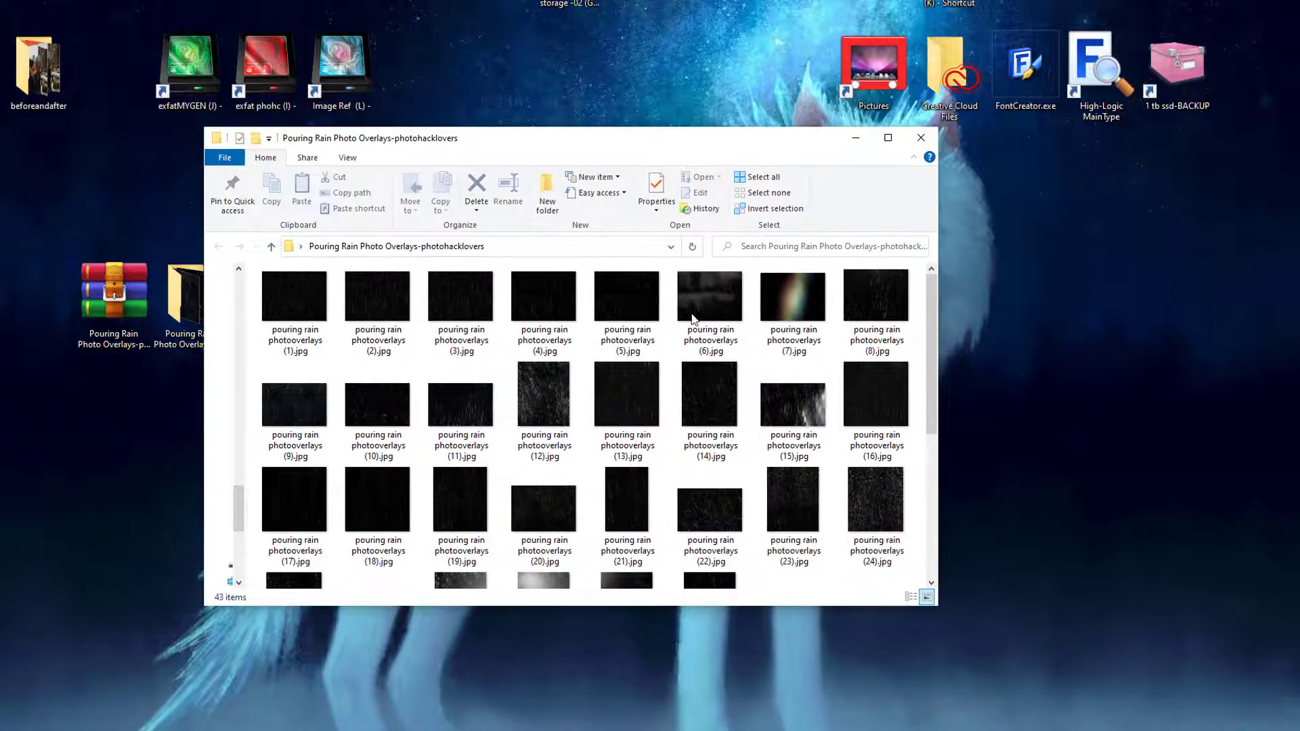
scroll(441, 432, down, 2)
scroll(477, 462, up, 2)
scroll(477, 462, down, 3)
scroll(477, 463, up, 3)
Maximize the folder window, view the overlays as Extra large icons, then close it
click(887, 138)
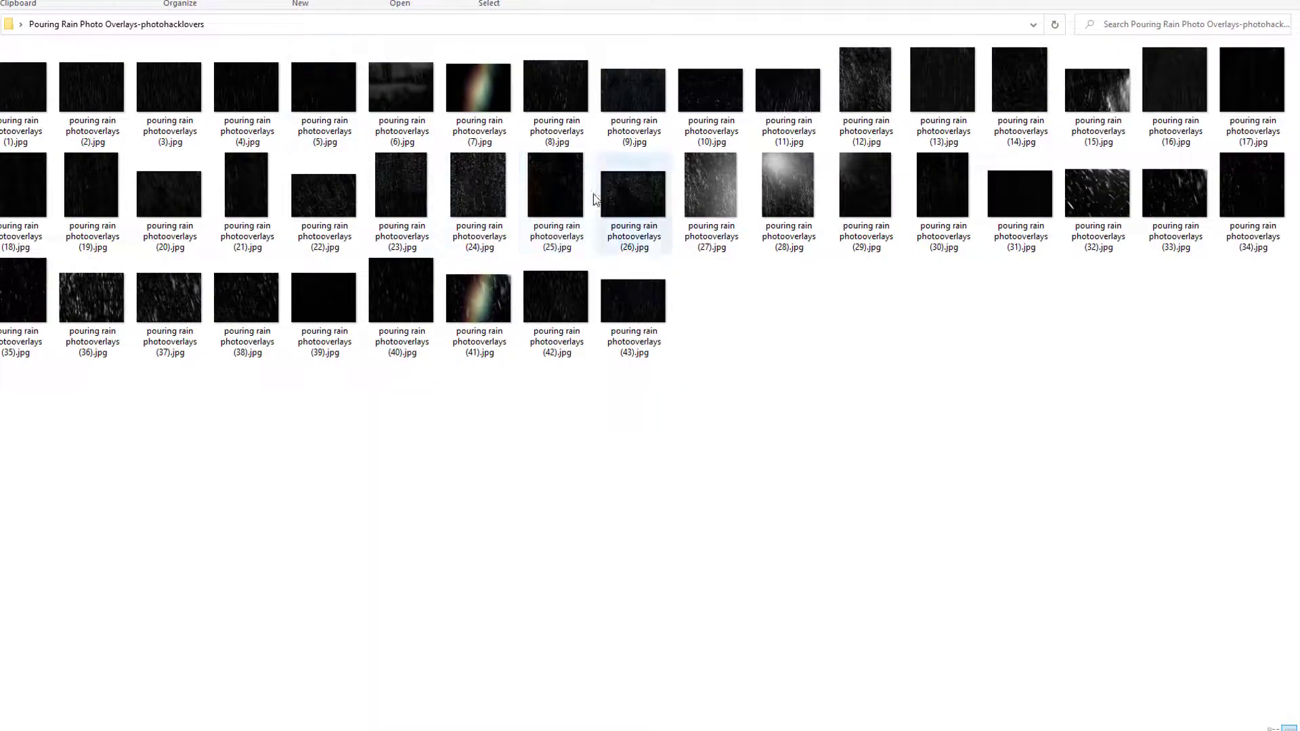
right_click(801, 334)
mouse_move(838, 344)
click(1049, 350)
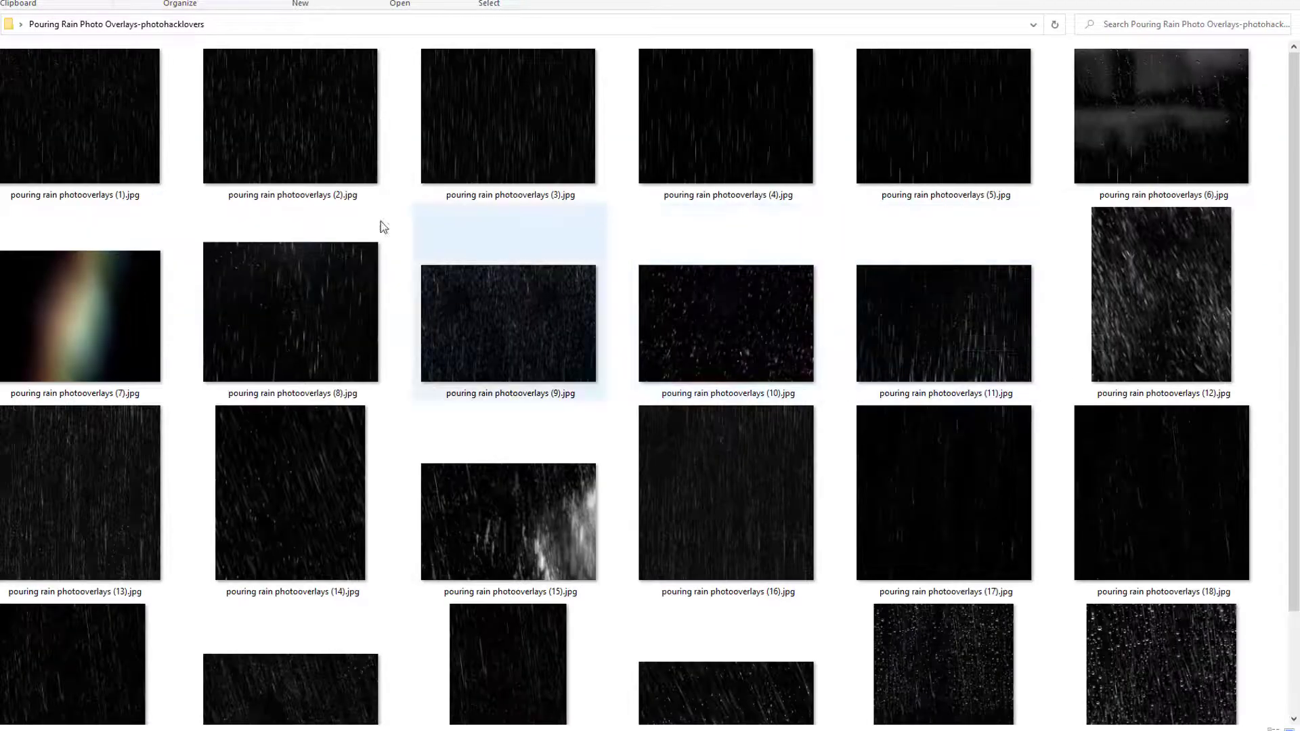
scroll(398, 223, down, 5)
scroll(586, 262, up, 5)
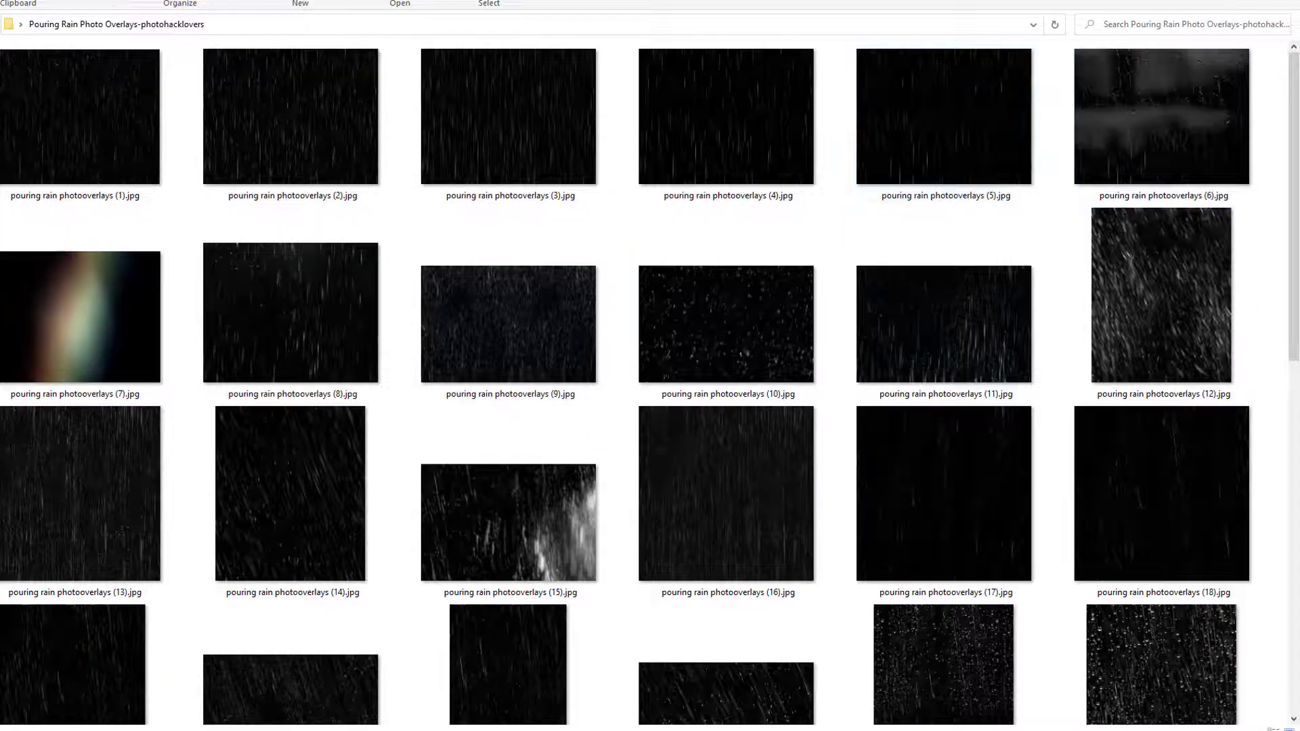
key(alt+F4)
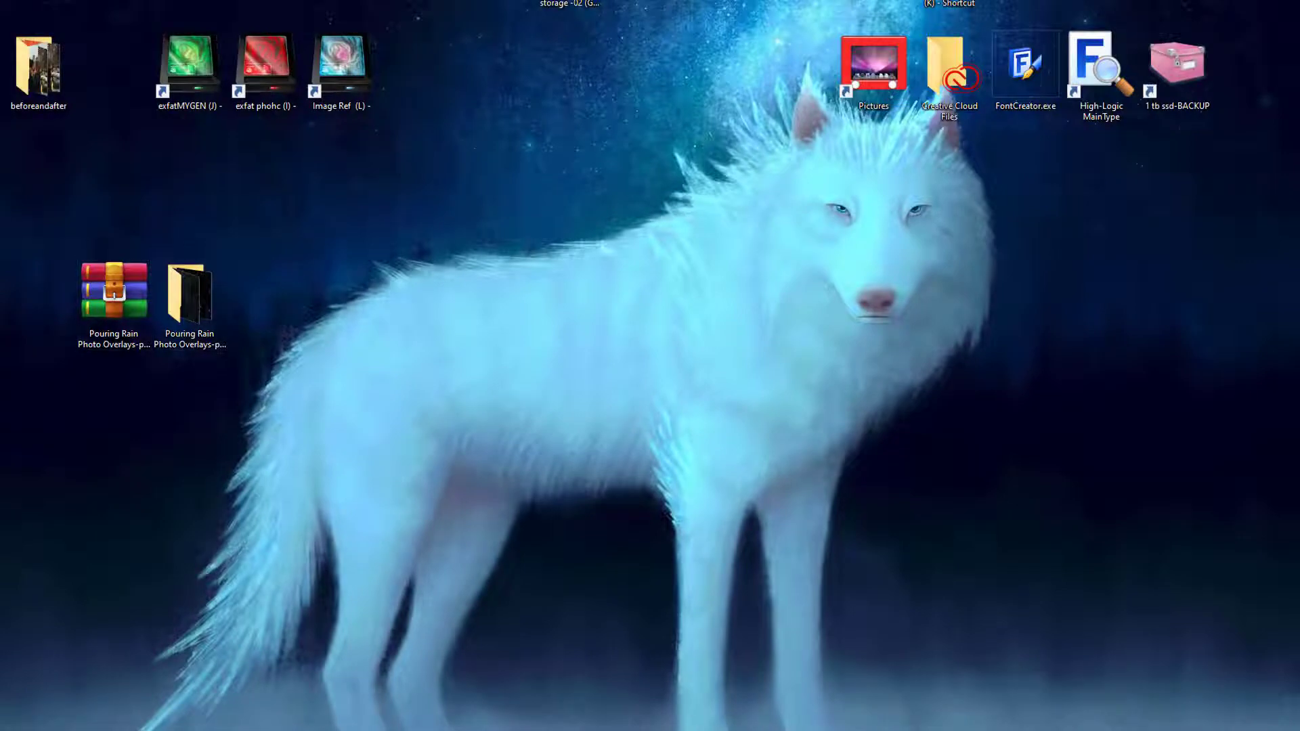
Bring Photoshop back to the front and open the Libraries panel from the Window menu
key(alt+Tab)
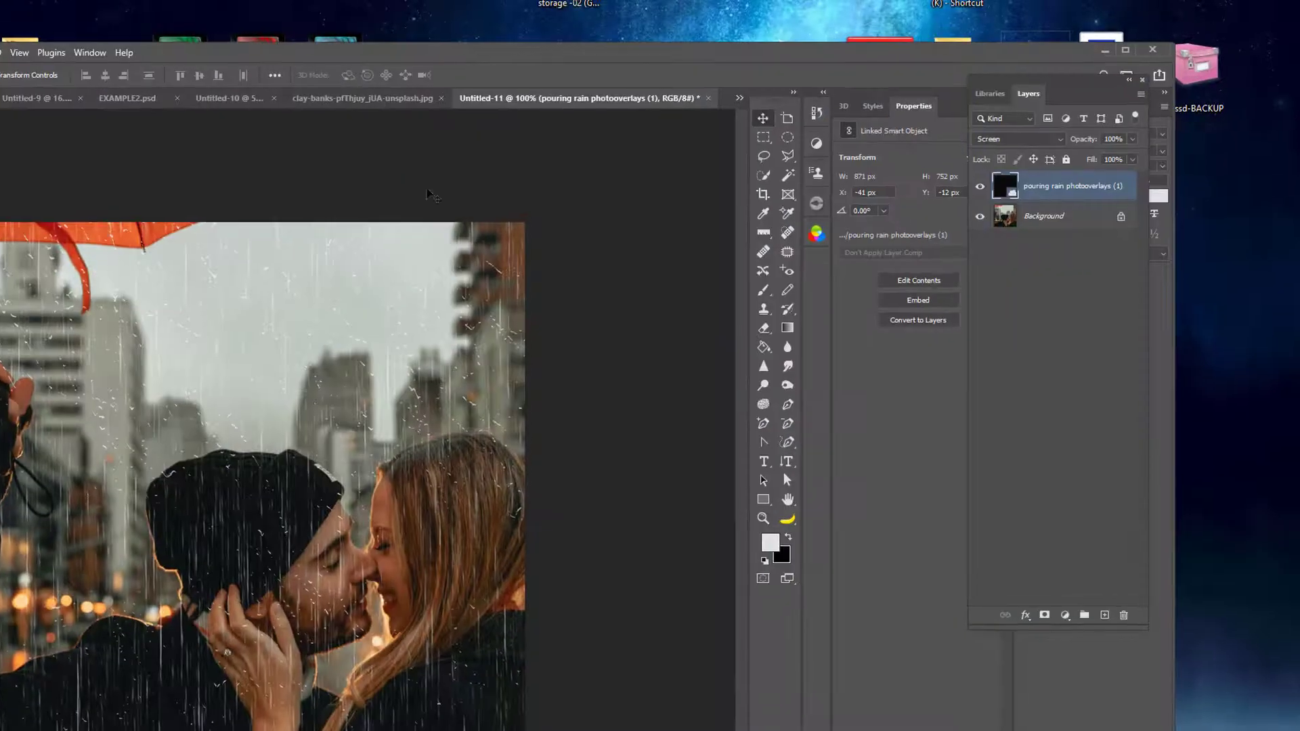
drag(477, 54, 815, 0)
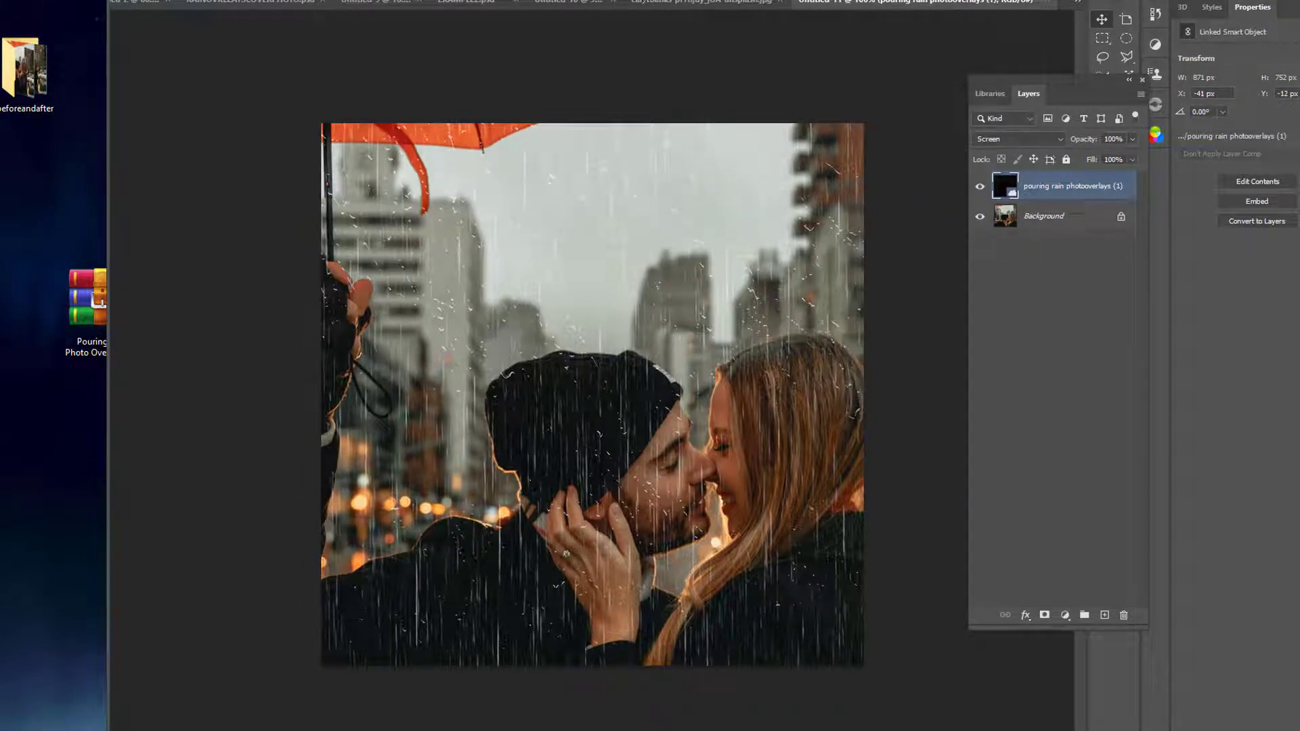
click(433, 0)
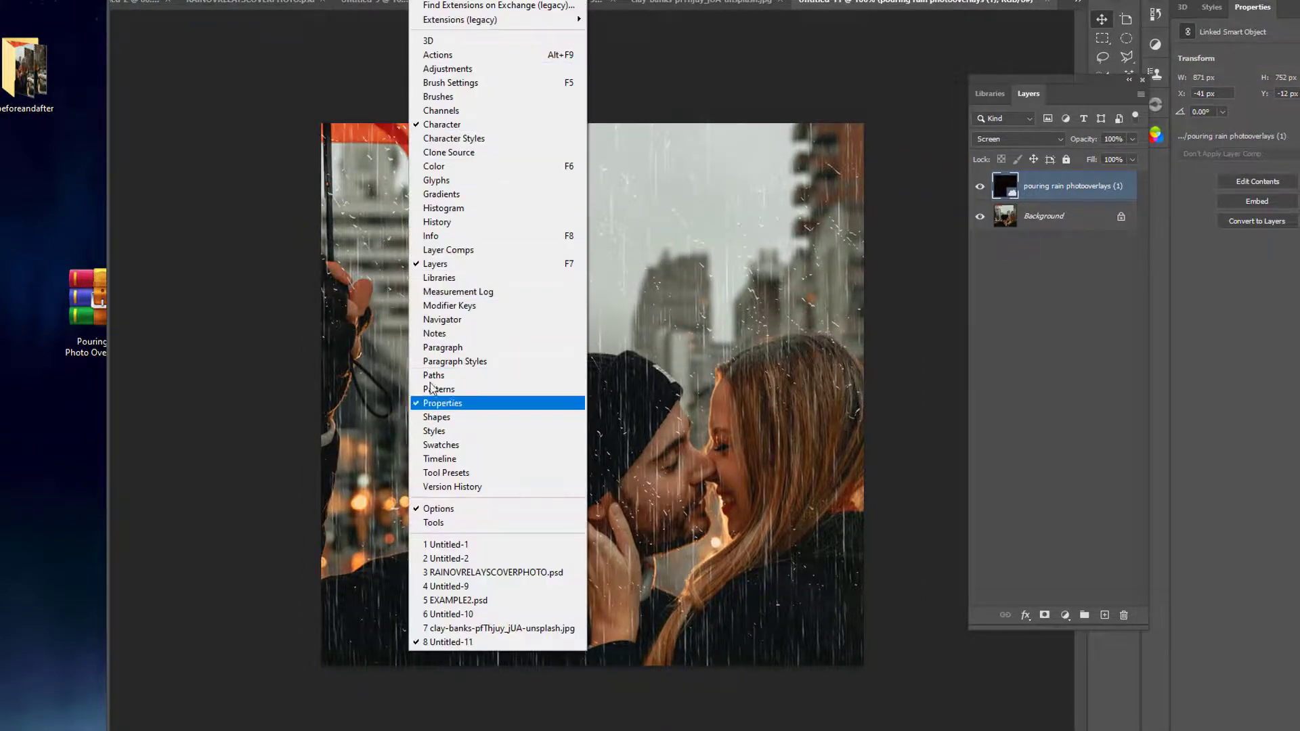
click(464, 279)
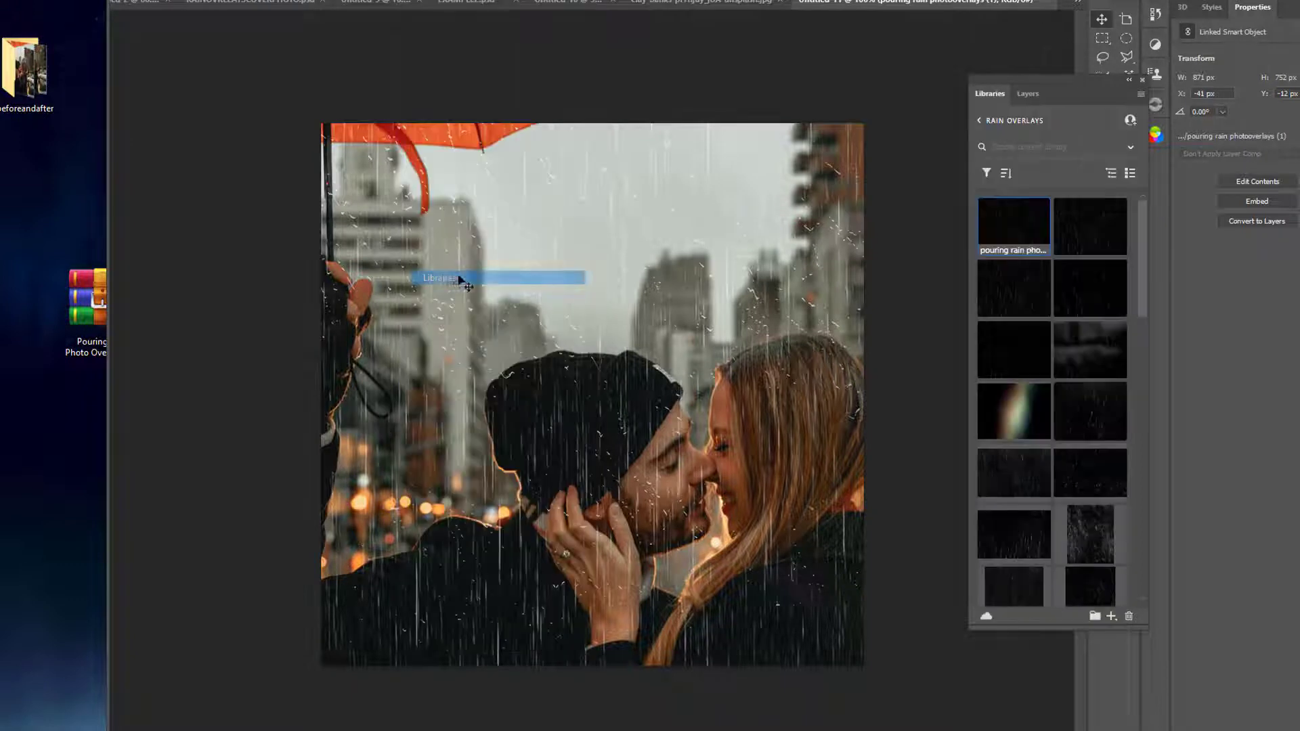
Float the Libraries panel over the canvas, view RAIN OVERLAYS in Creative Cloud, then open the panel's options
drag(1025, 80, 809, 60)
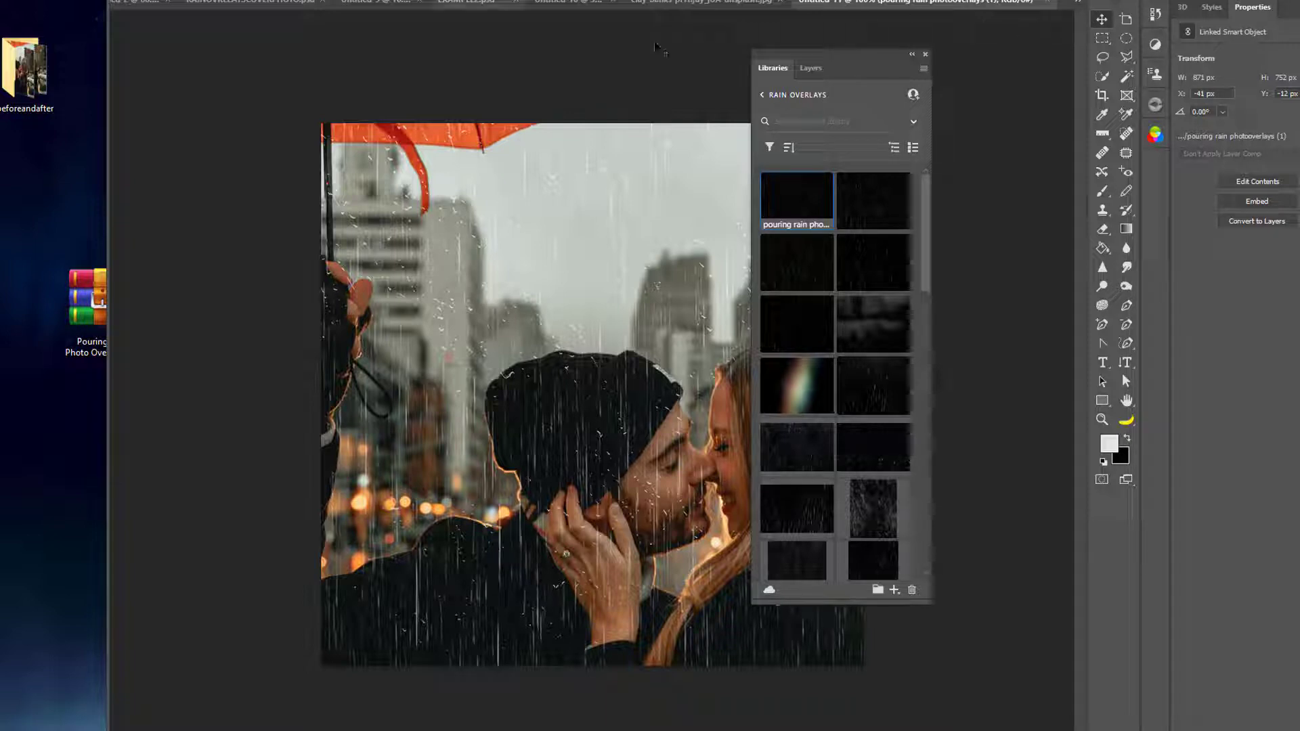
drag(864, 58, 788, 41)
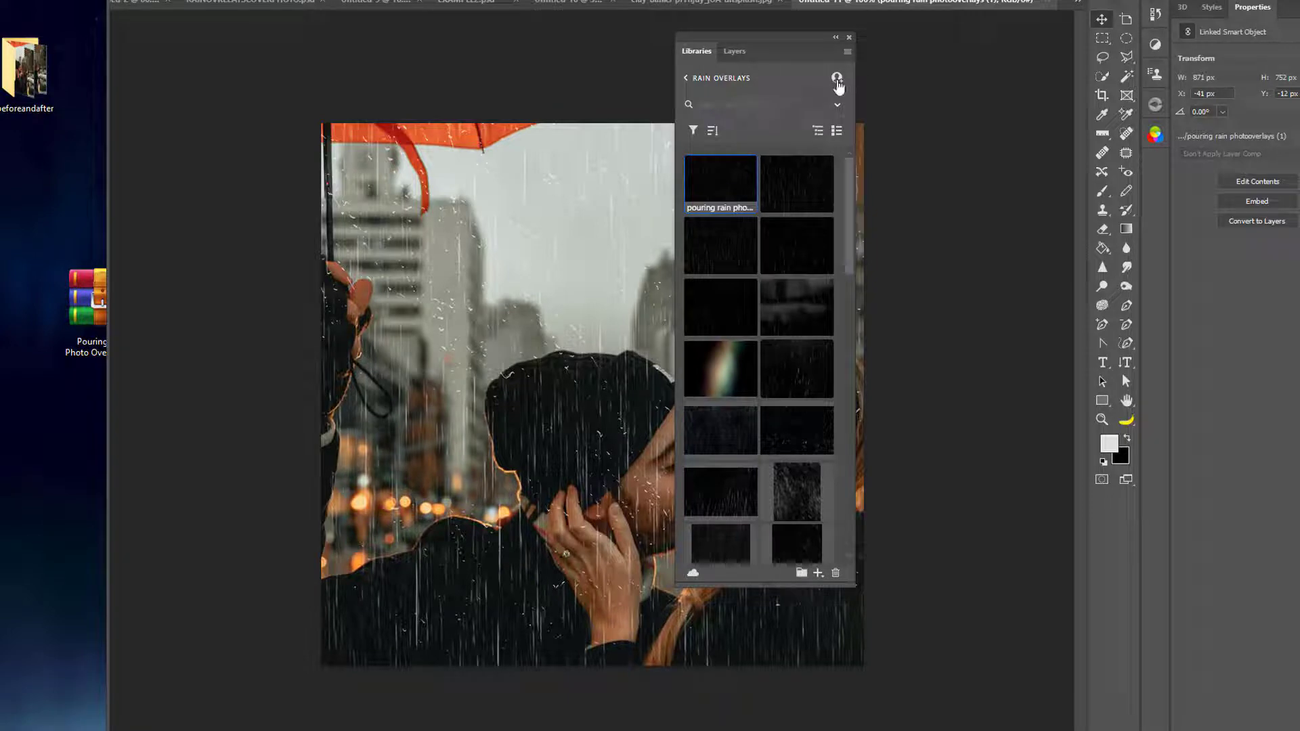
click(837, 79)
key(alt+F4)
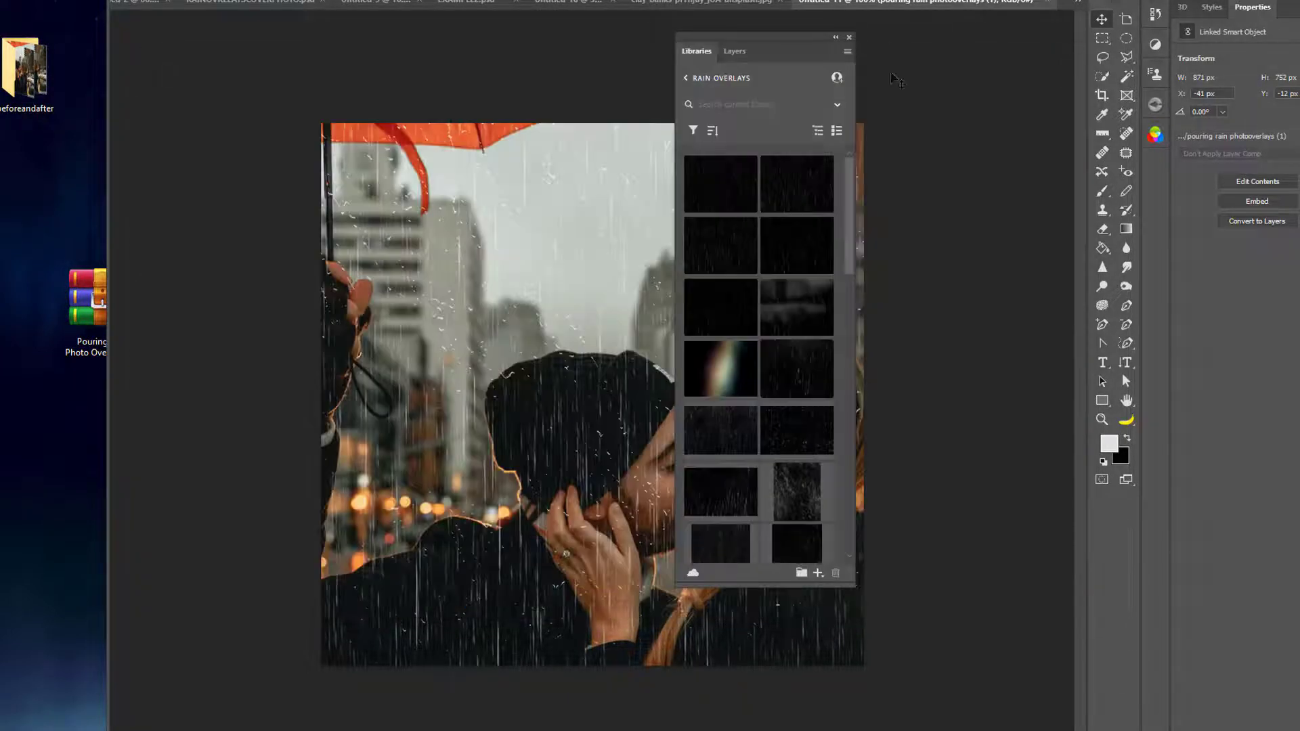
click(846, 53)
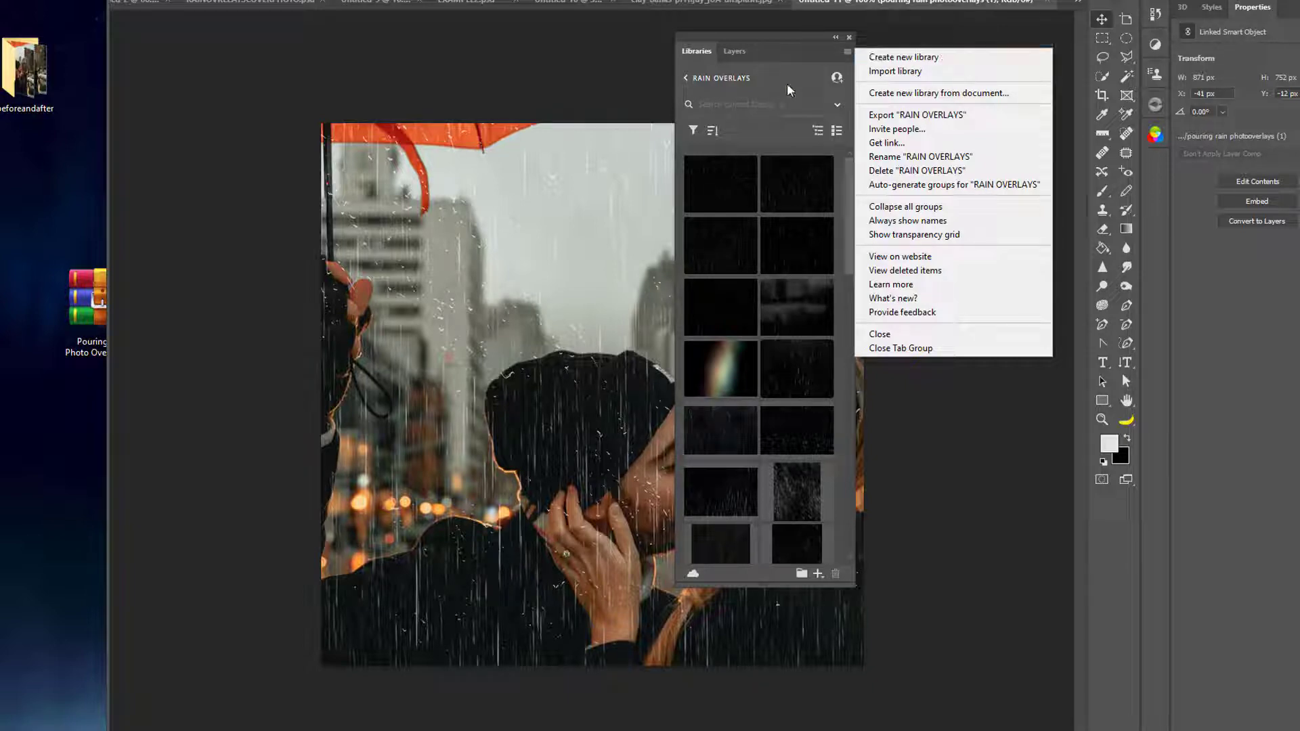
Cancel creating a new library and move the library panel out of the way
click(934, 59)
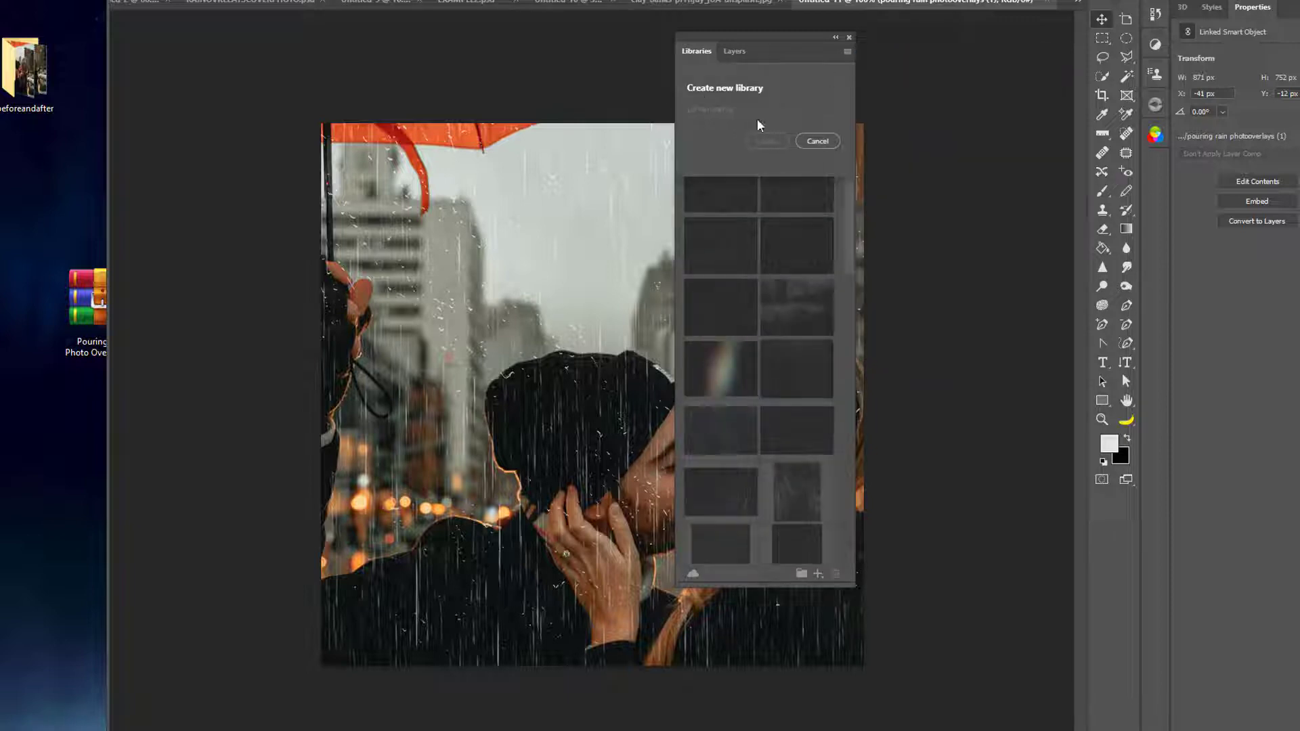
click(818, 141)
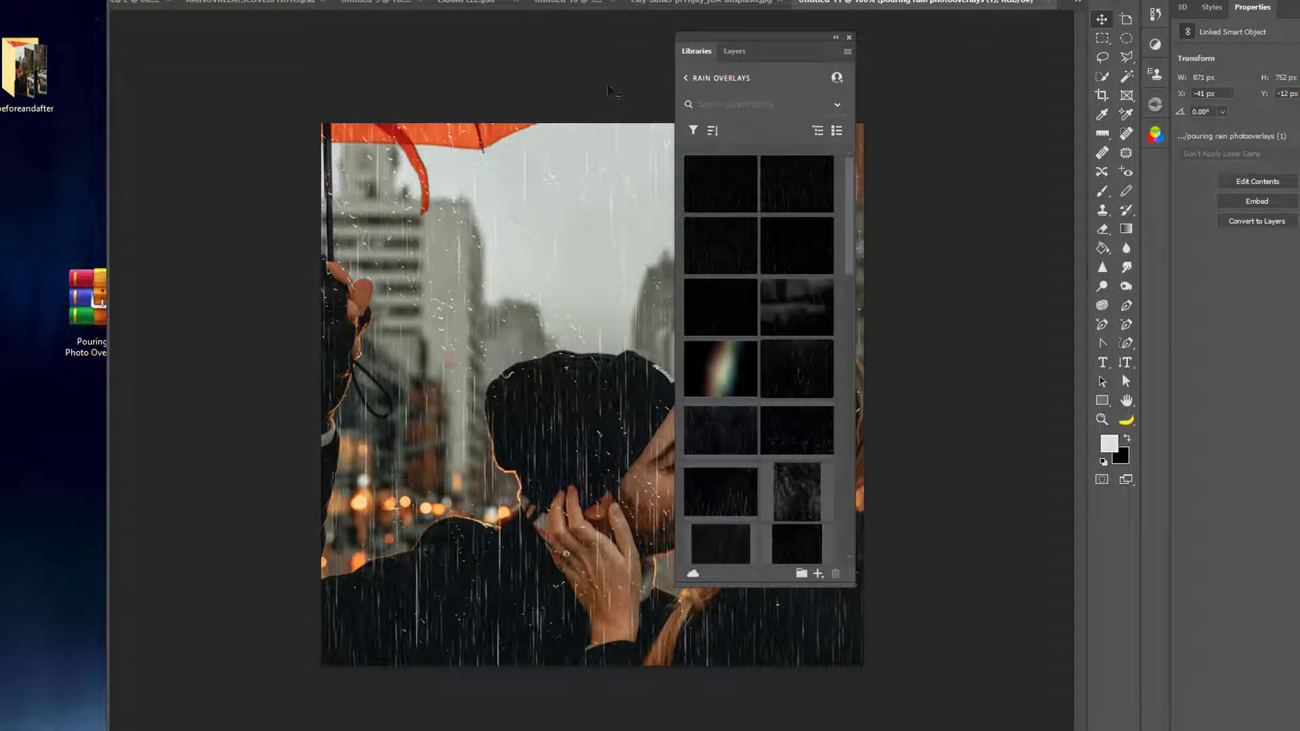
drag(725, 43, 835, 69)
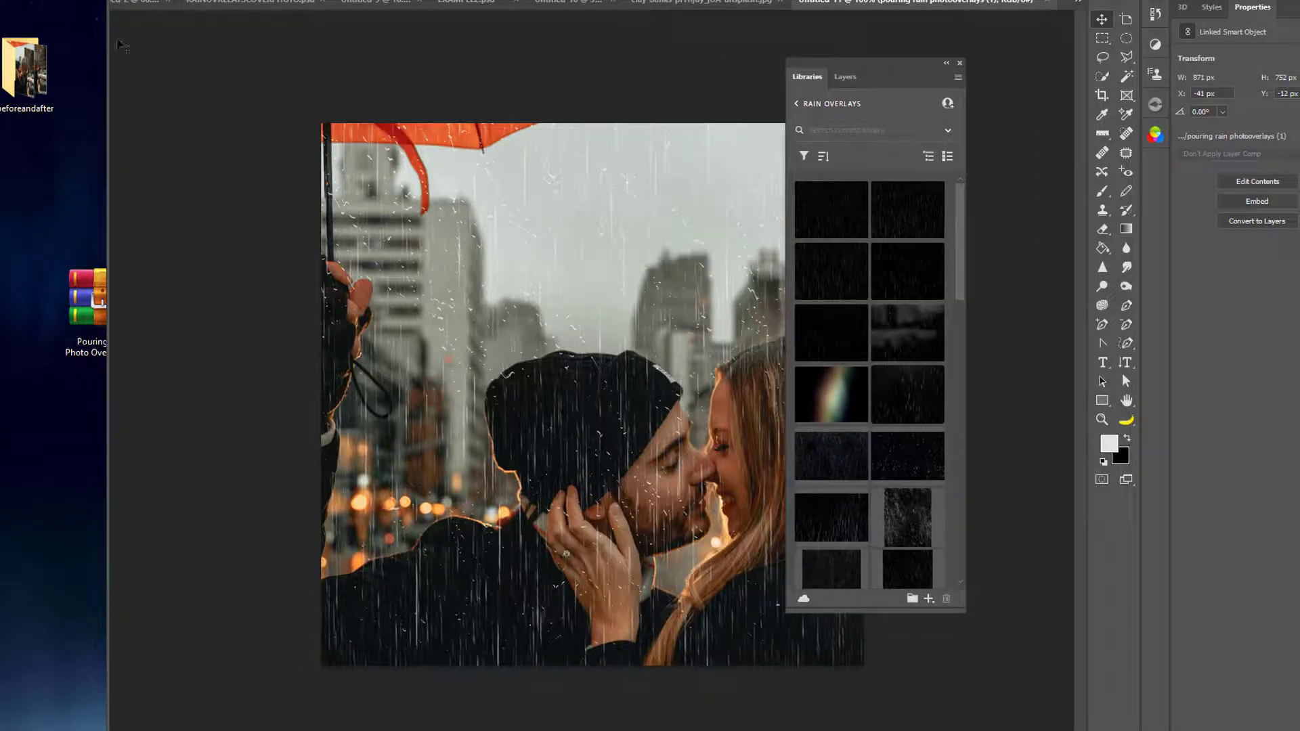
Add all images from the Pouring Rain Photo Overlays folder to the library, then close the folder
drag(244, 1, 454, 1)
double_click(196, 308)
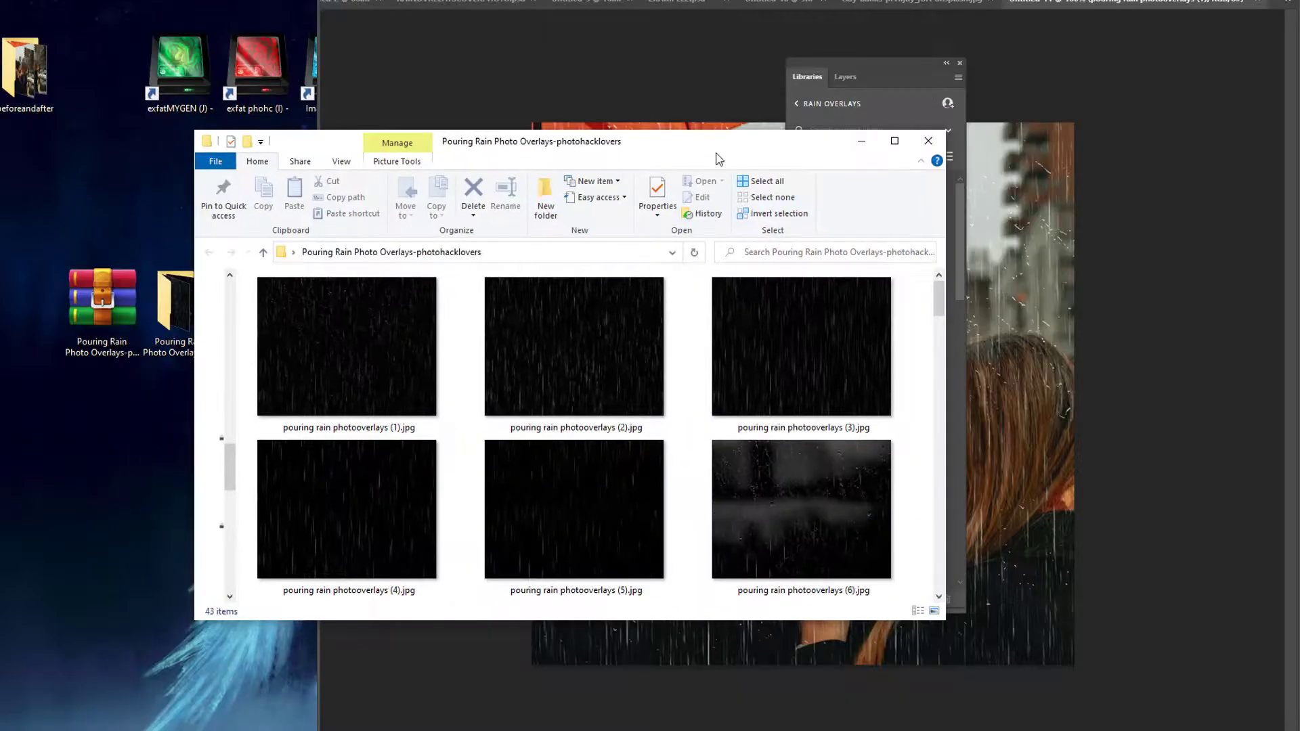
drag(721, 136, 289, 53)
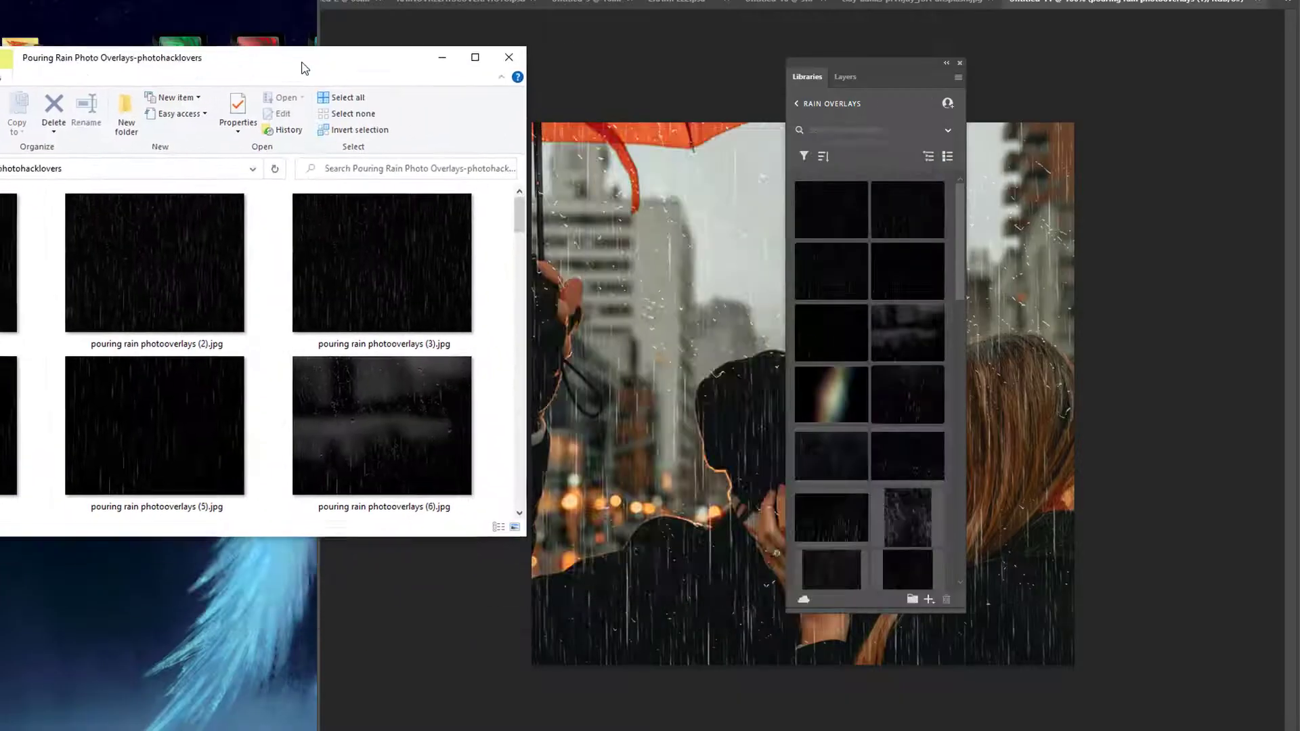
key(ctrl+a)
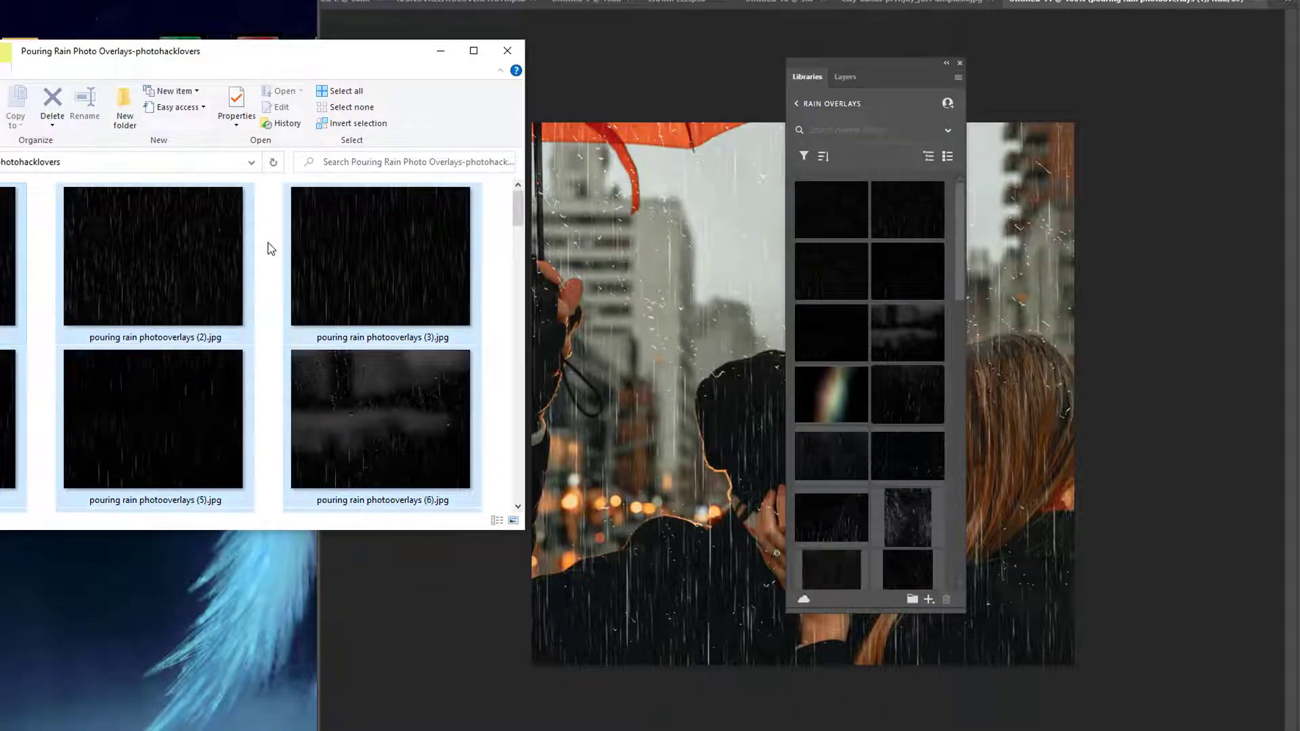
drag(214, 237, 174, 270)
click(507, 51)
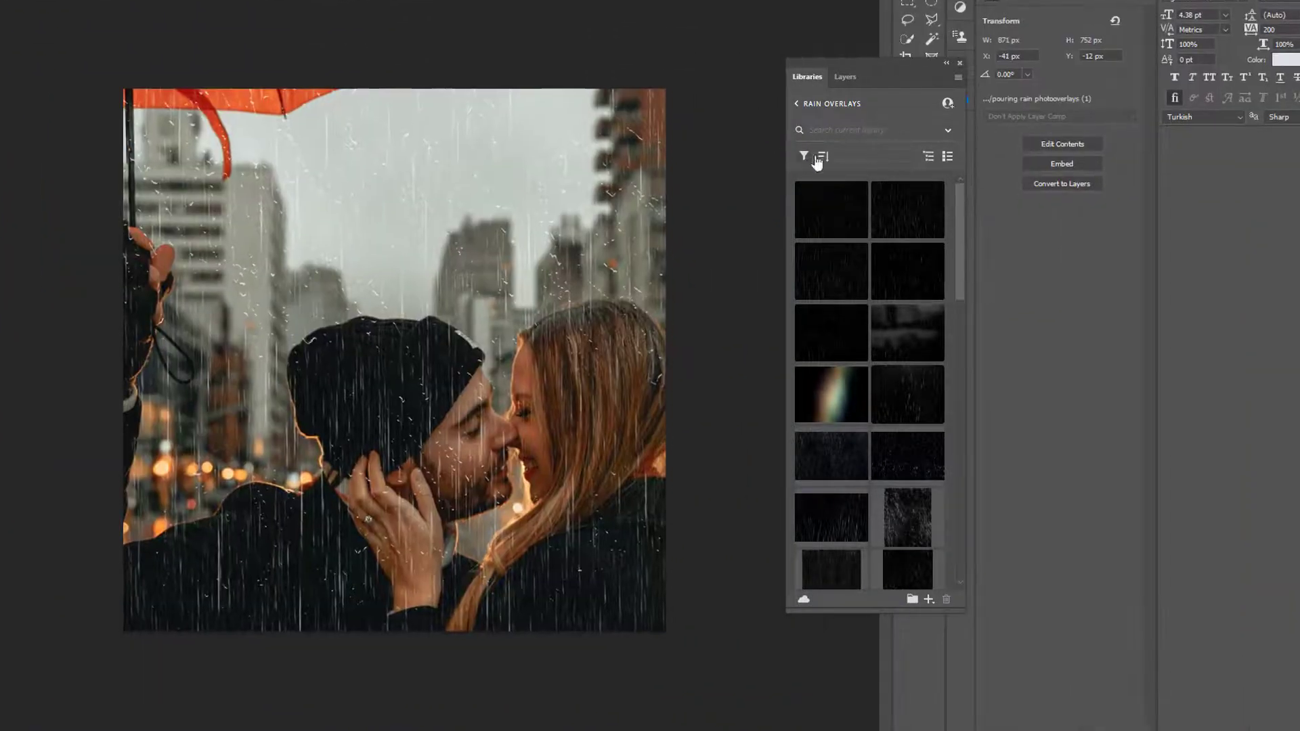
Lengthen the Libraries panel to show more overlays and dock it at the top
drag(839, 611, 843, 724)
drag(840, 66, 863, 2)
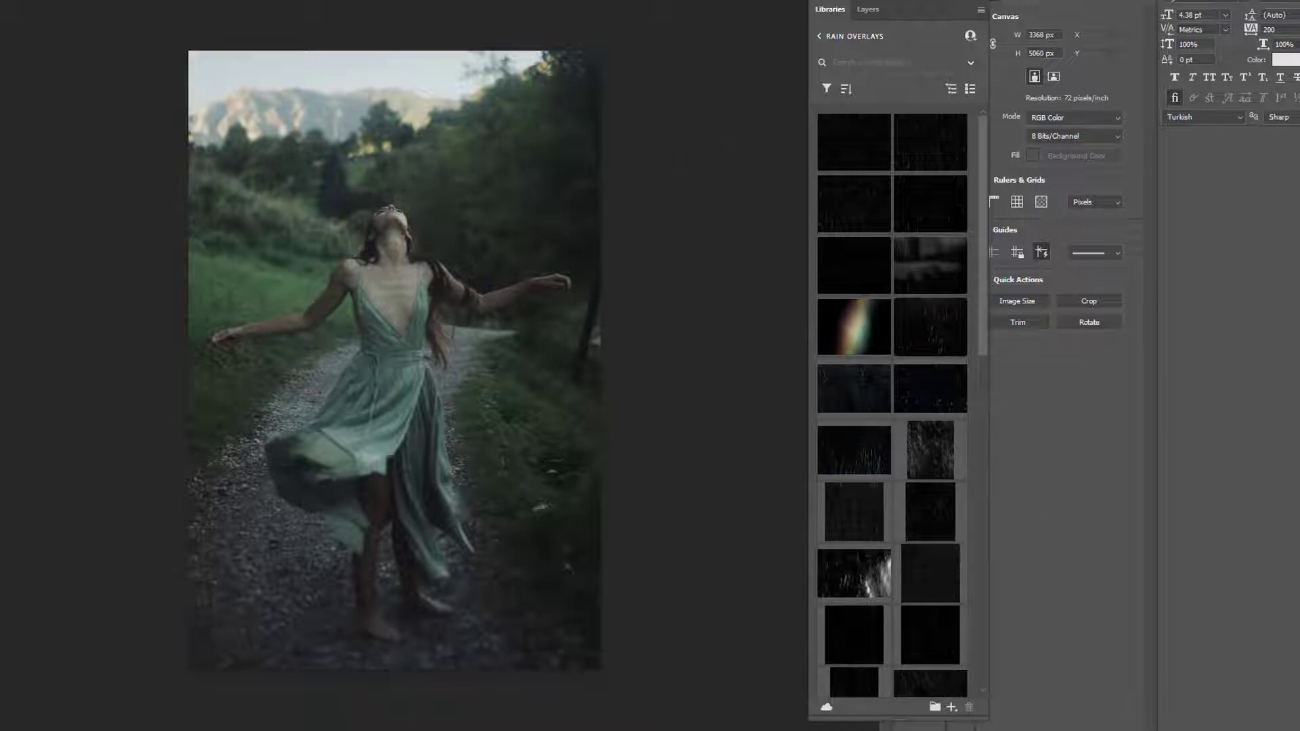
Move the library panel aside and scroll through the rain overlays to choose one
drag(831, 4, 707, 11)
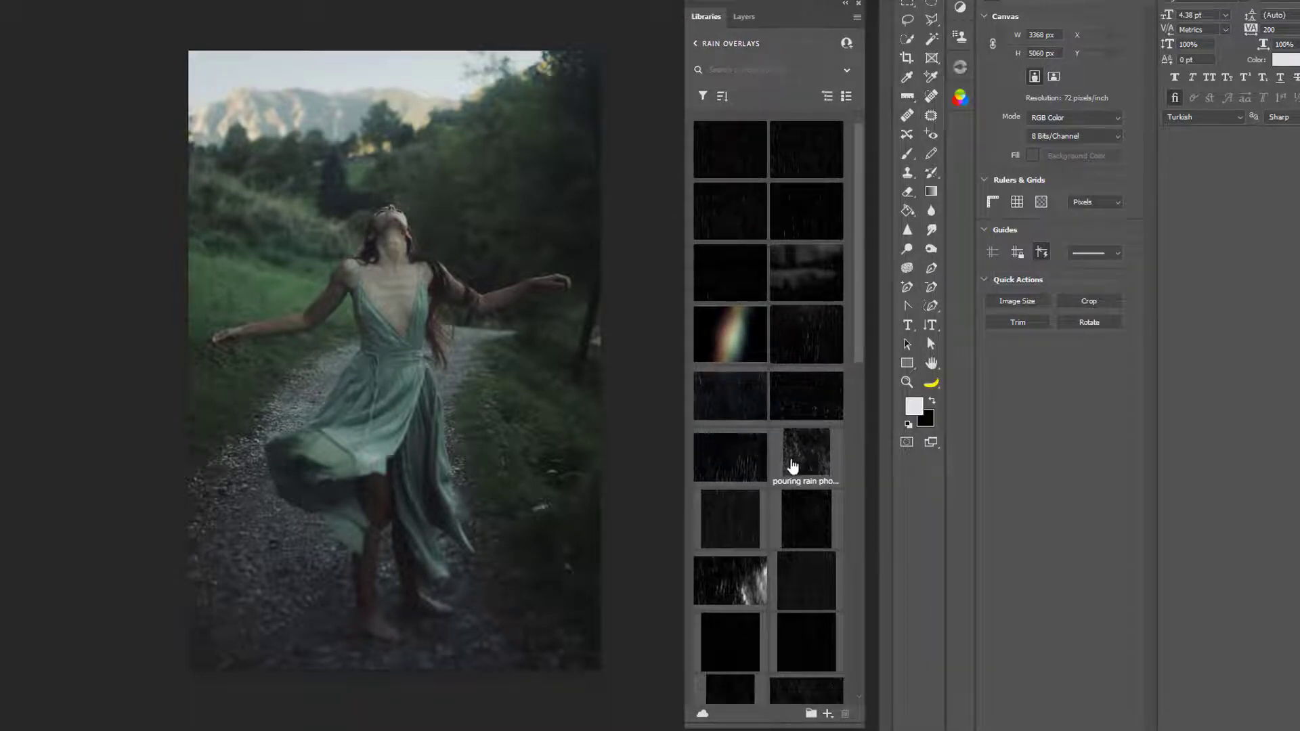
scroll(799, 393, down, 2)
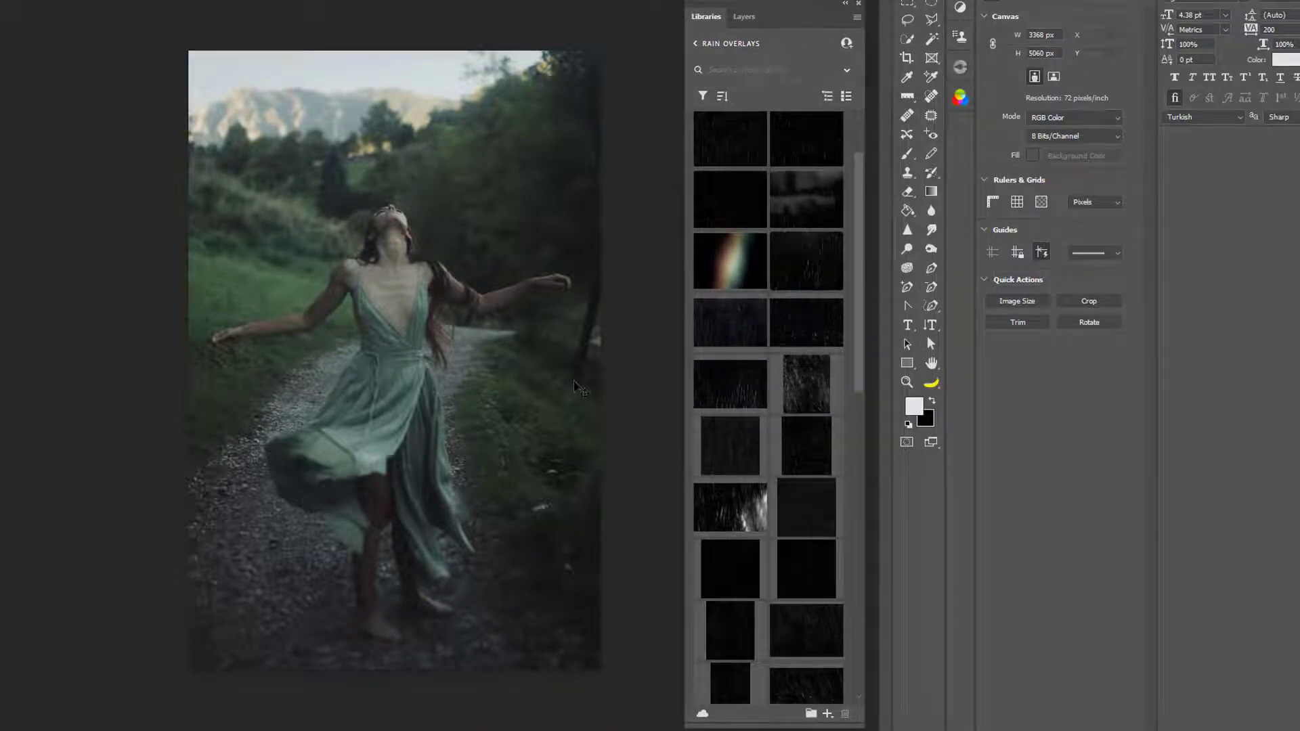
scroll(768, 467, down, 5)
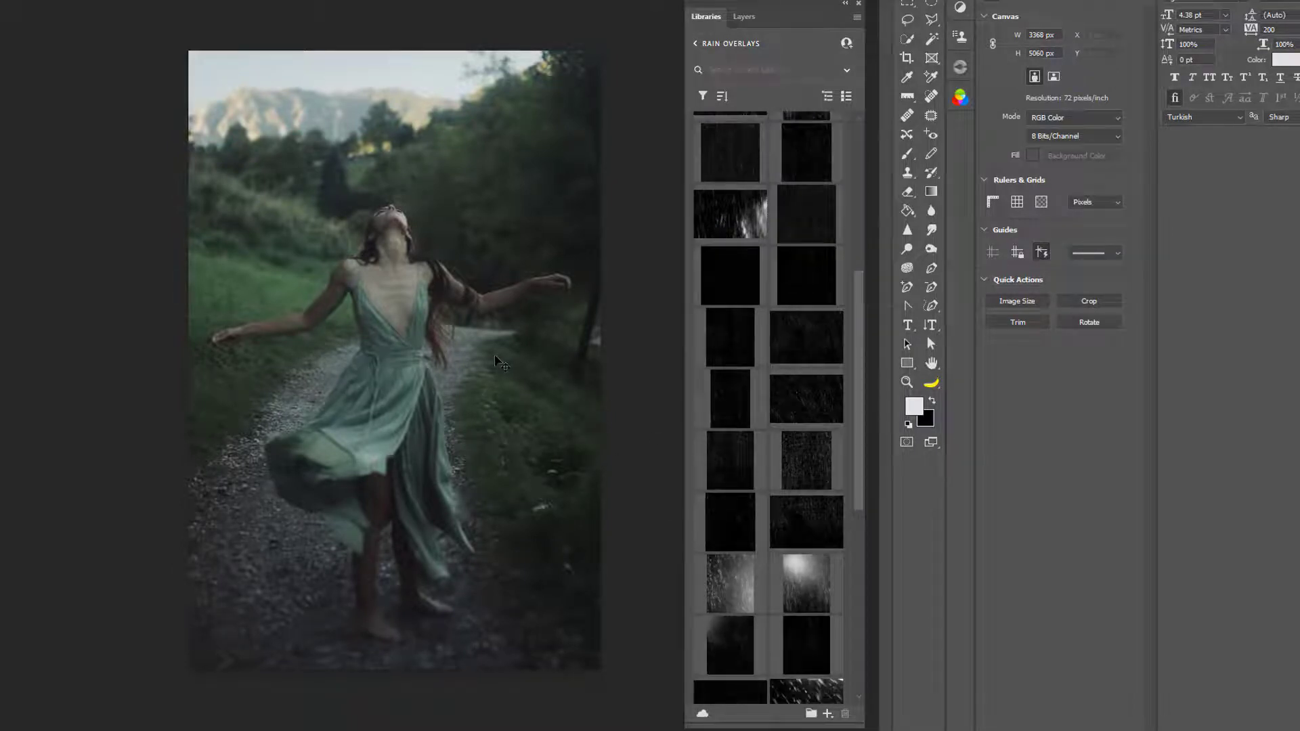
scroll(705, 569, down, 3)
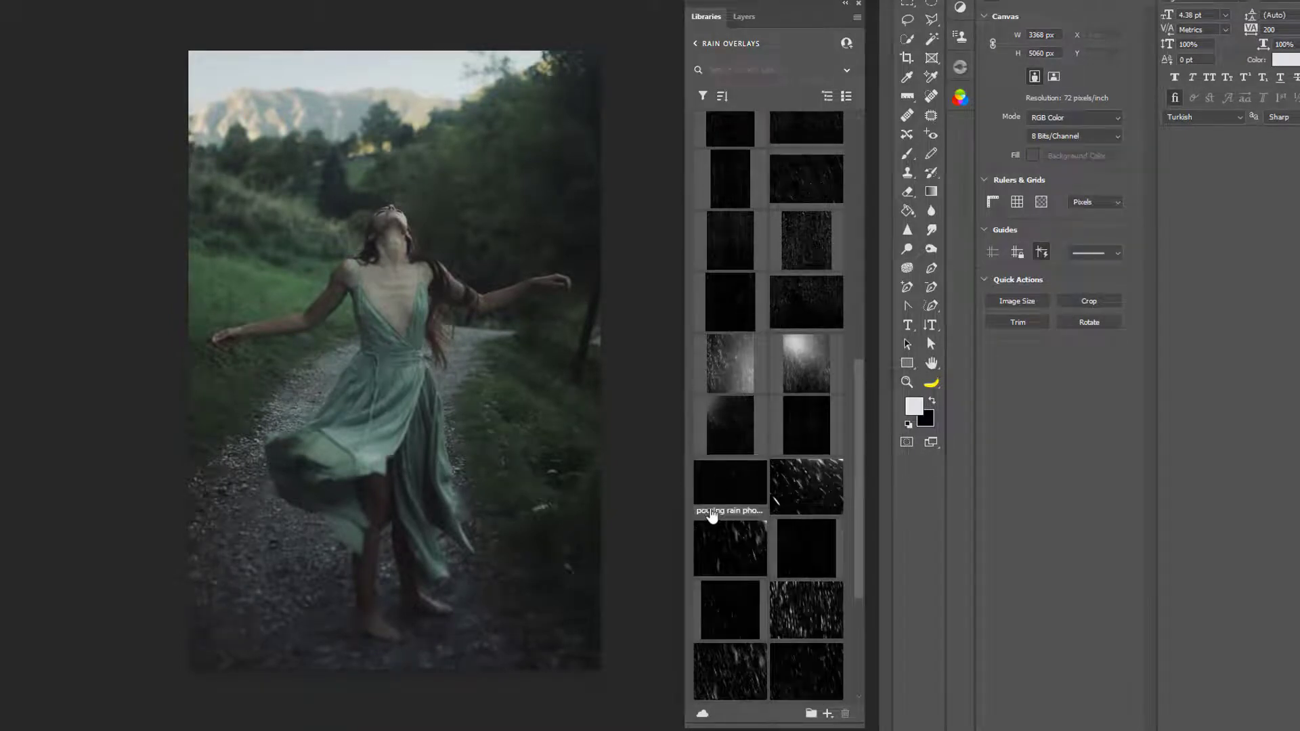
scroll(723, 452, down, 2)
scroll(730, 482, down, 1)
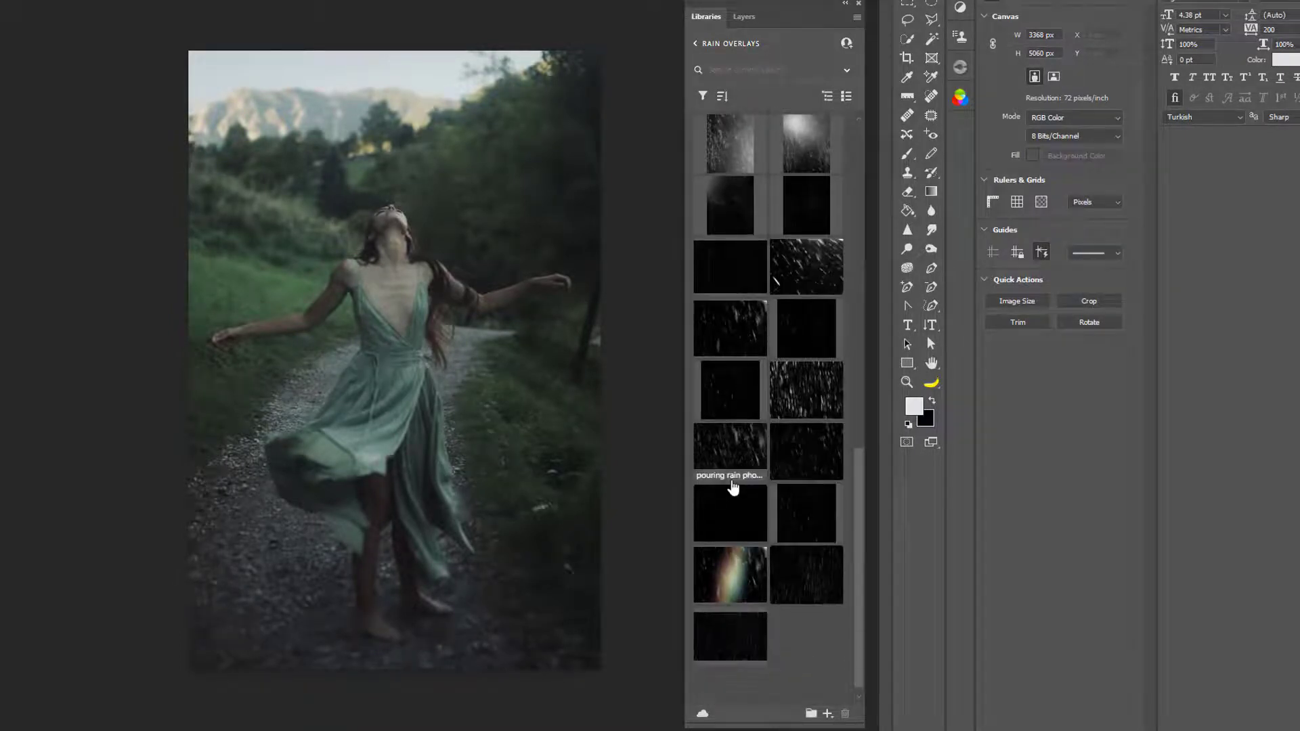
scroll(738, 379, up, 4)
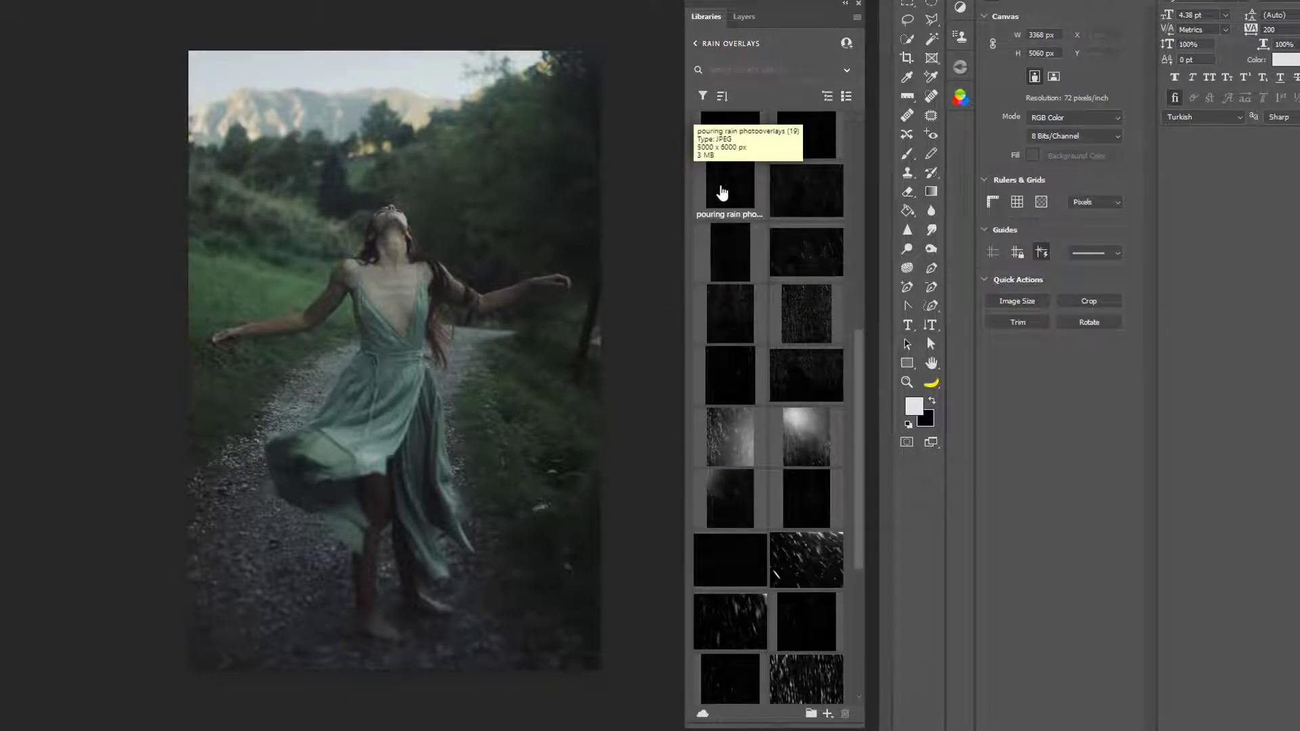
Place the chosen rain overlay on the forest photo and stretch it over the whole canvas
drag(721, 193, 469, 278)
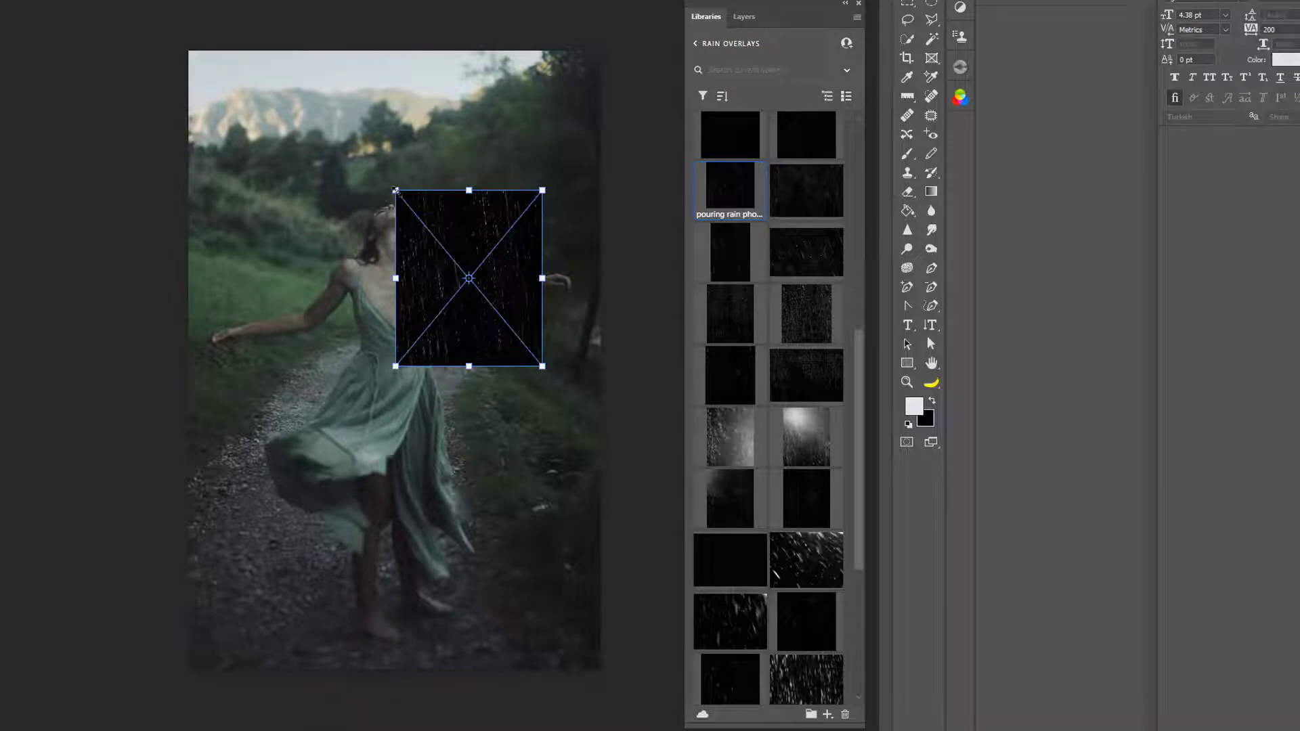
drag(396, 191, 243, 27)
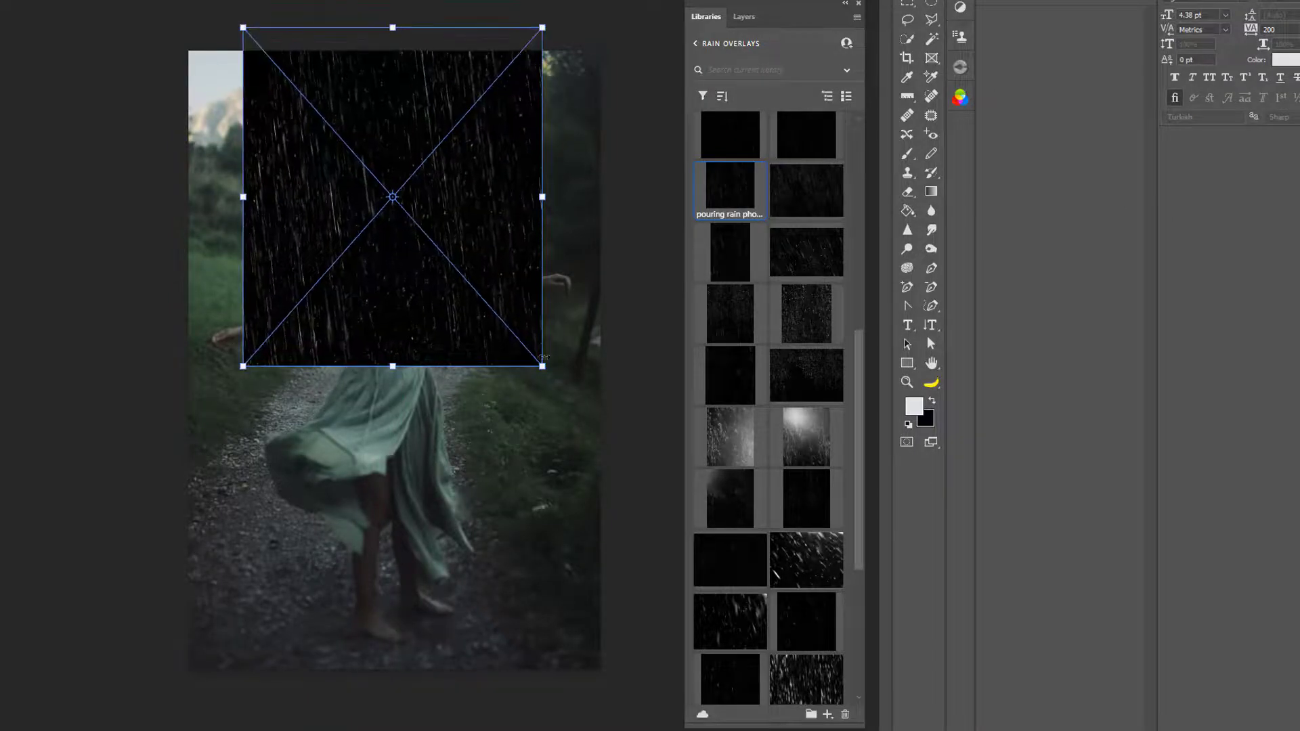
drag(542, 366, 669, 670)
drag(452, 423, 396, 445)
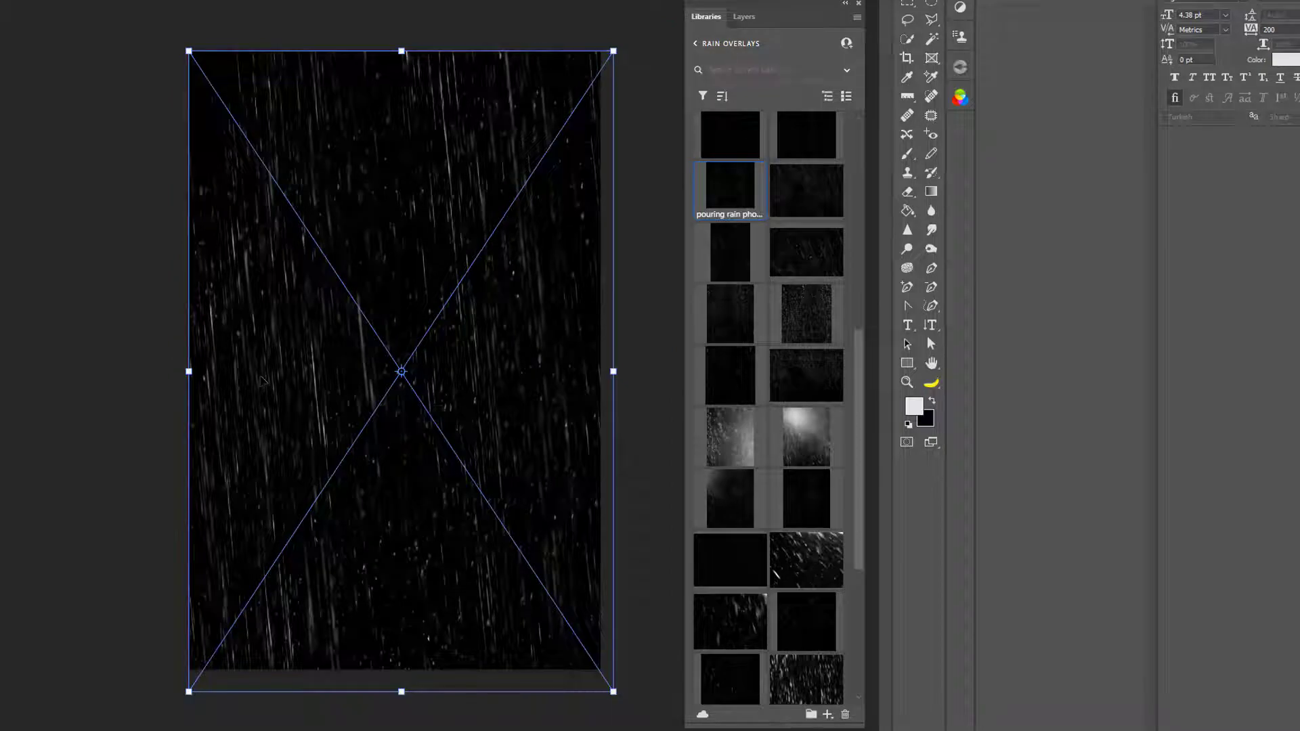
Commit the rain overlay, blend it in Screen mode, and unlock the Background as Layer 0
key(Return)
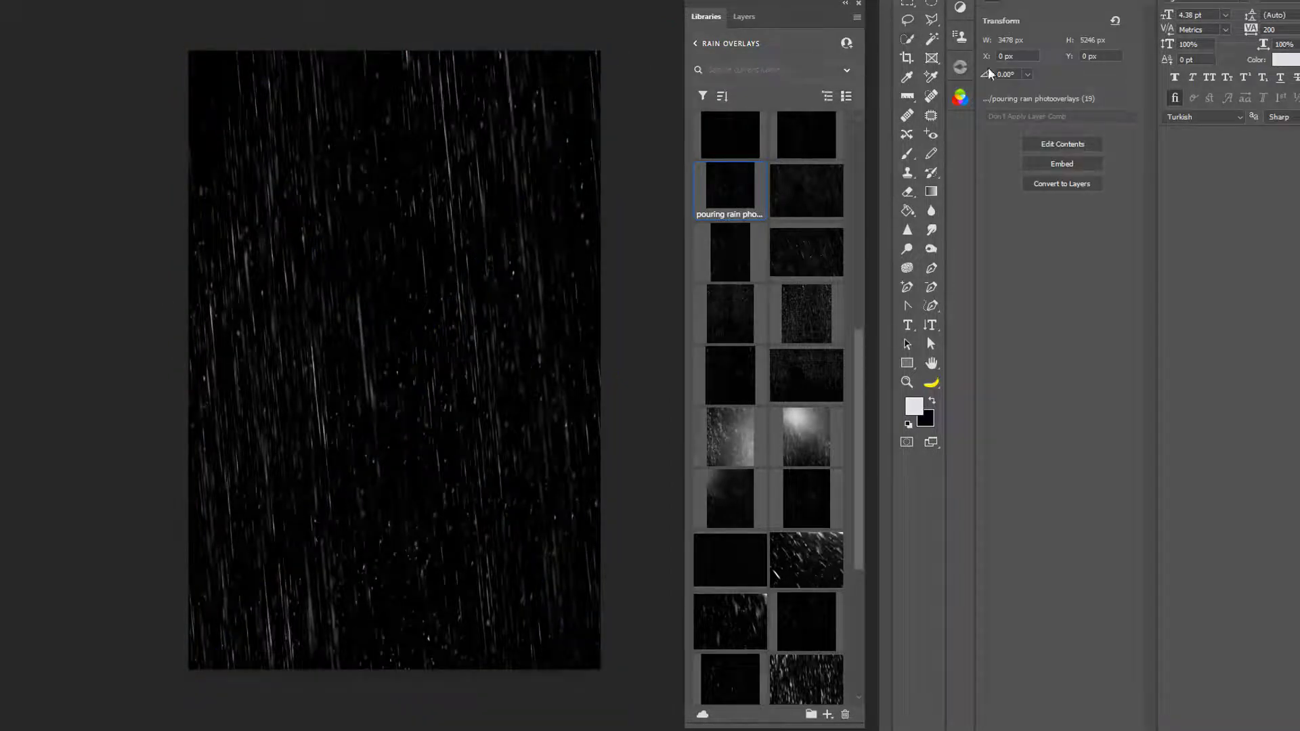
click(747, 18)
click(728, 62)
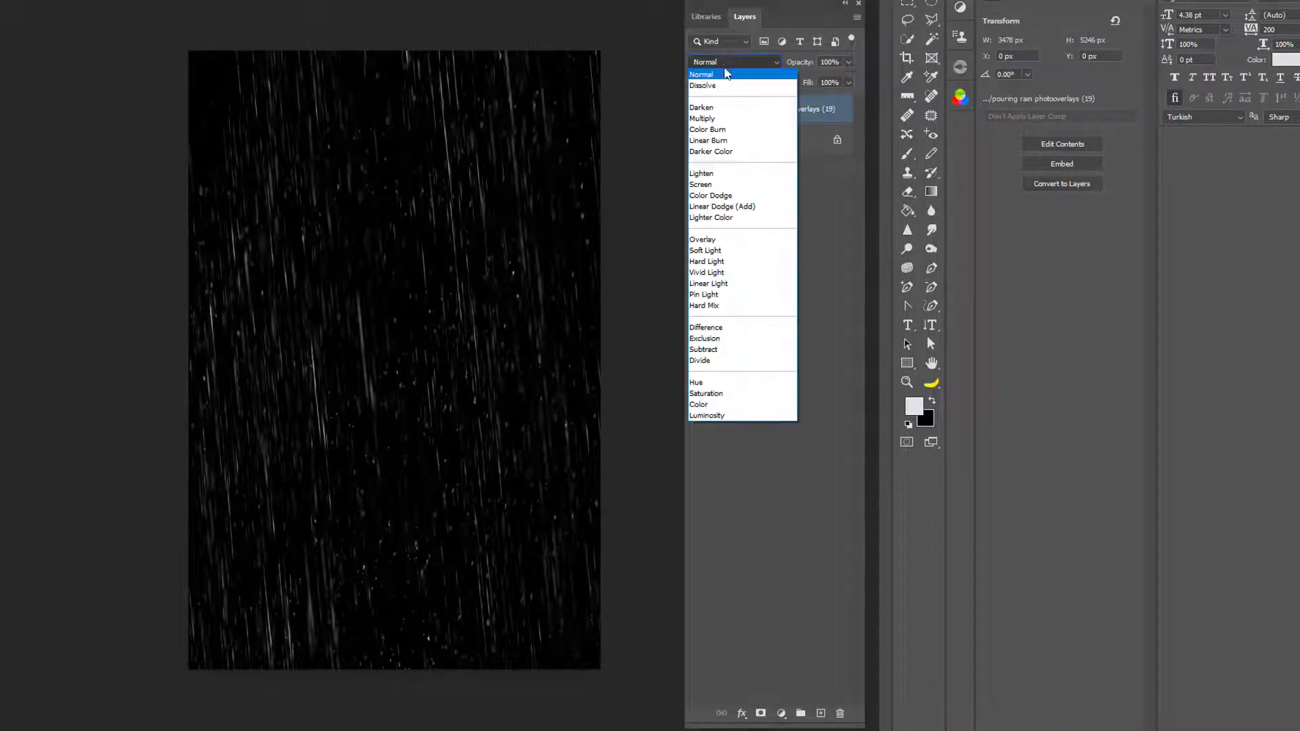
click(754, 61)
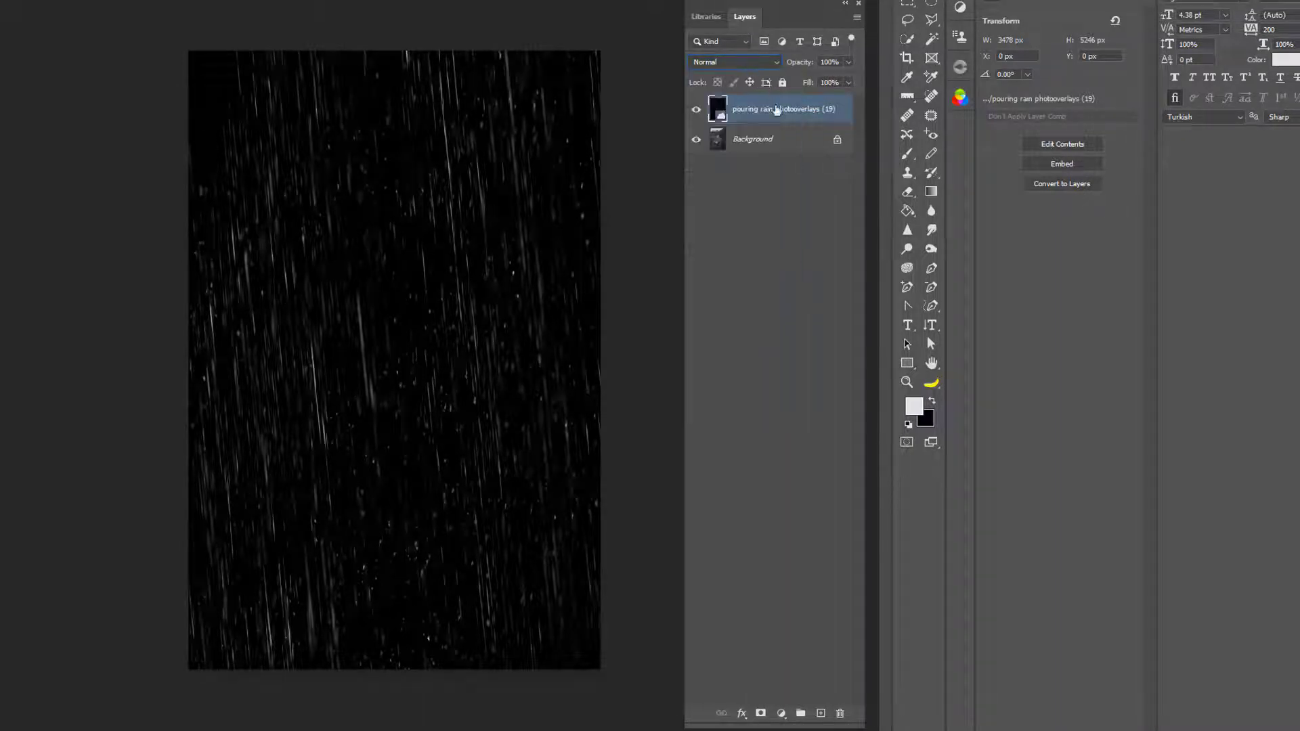
click(713, 61)
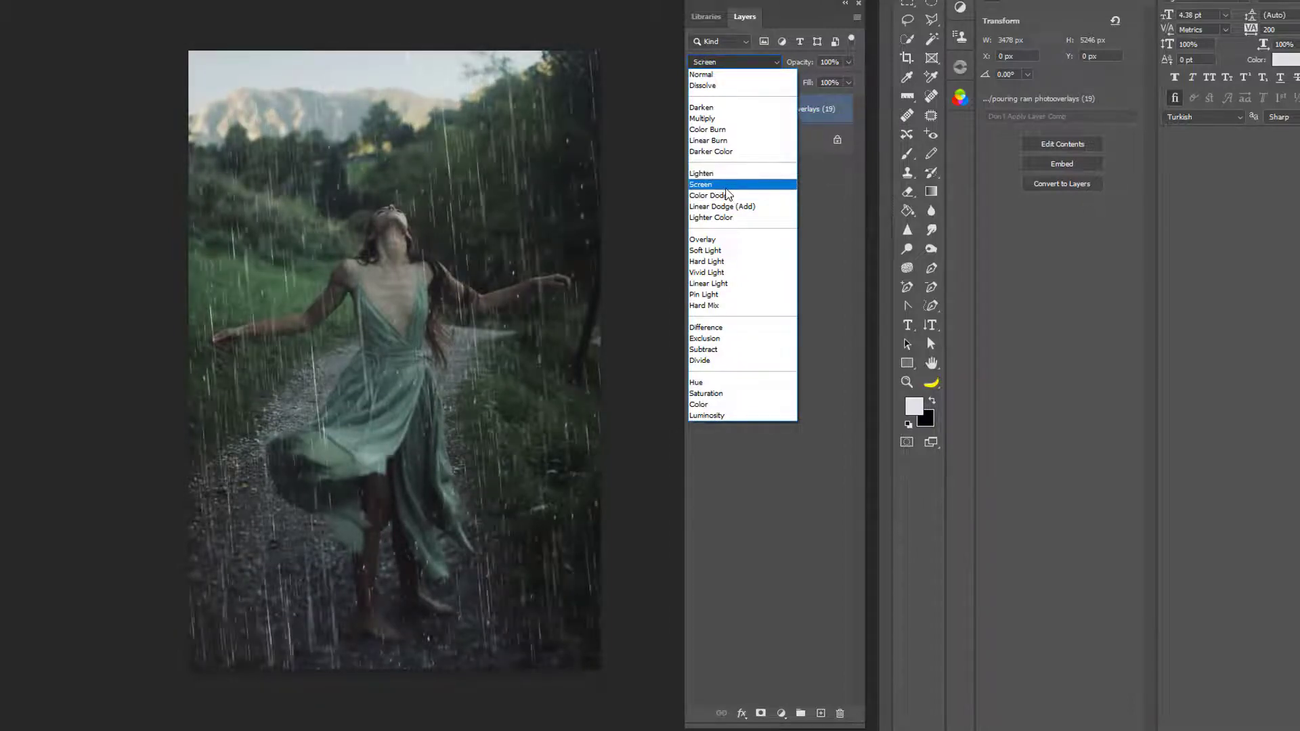
click(725, 188)
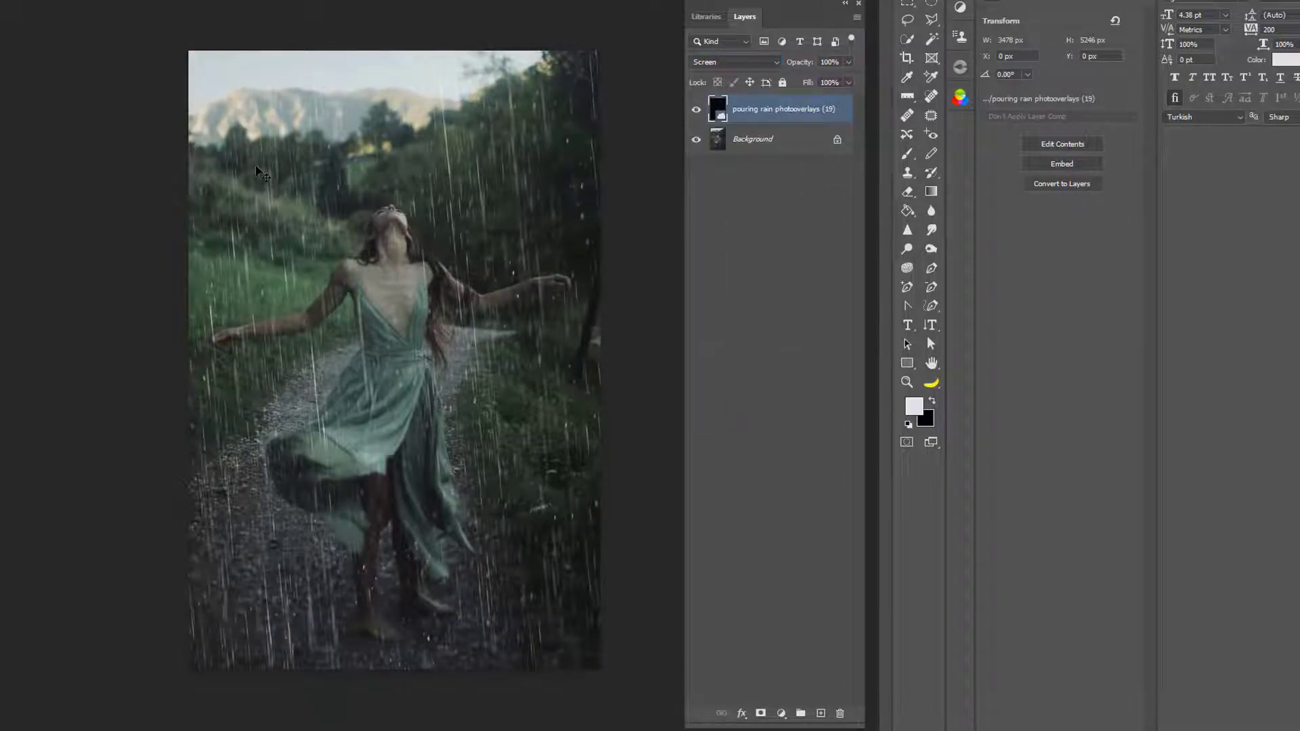
click(837, 142)
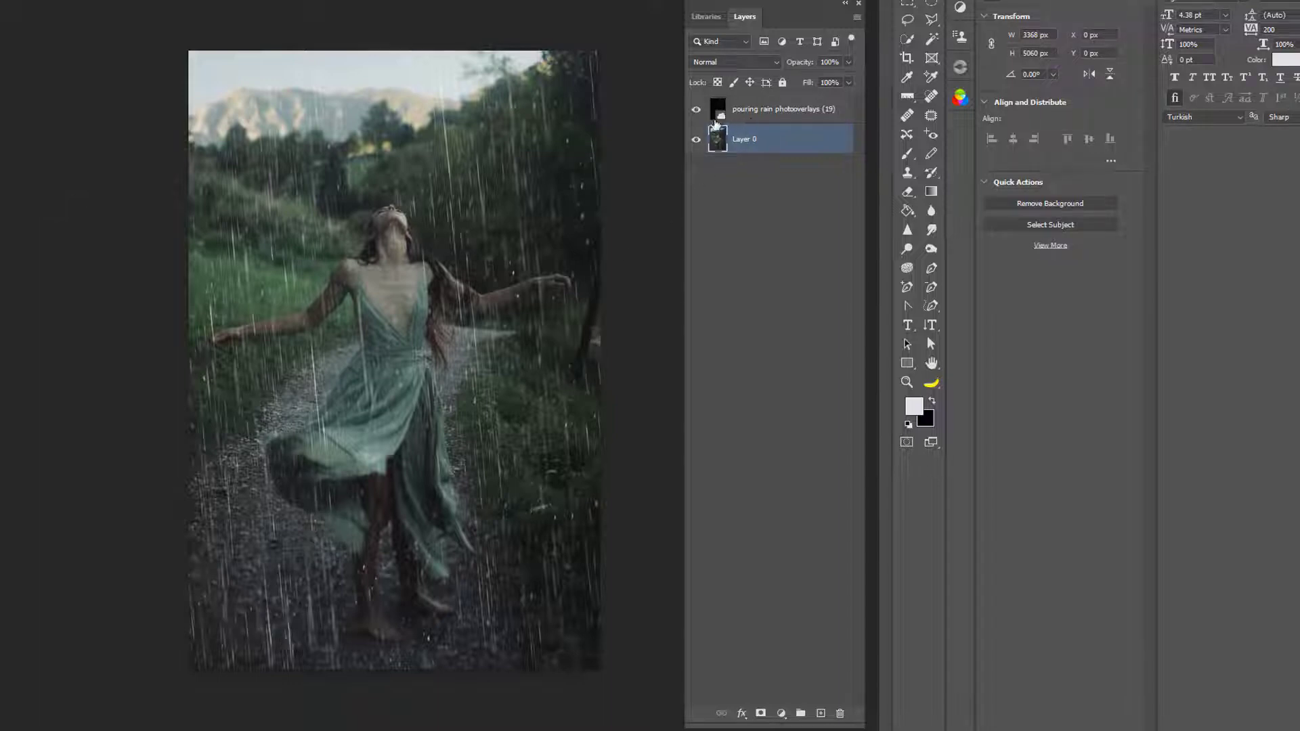
Duplicate Layer 0 as Layer 0 copy
right_click(760, 147)
click(819, 209)
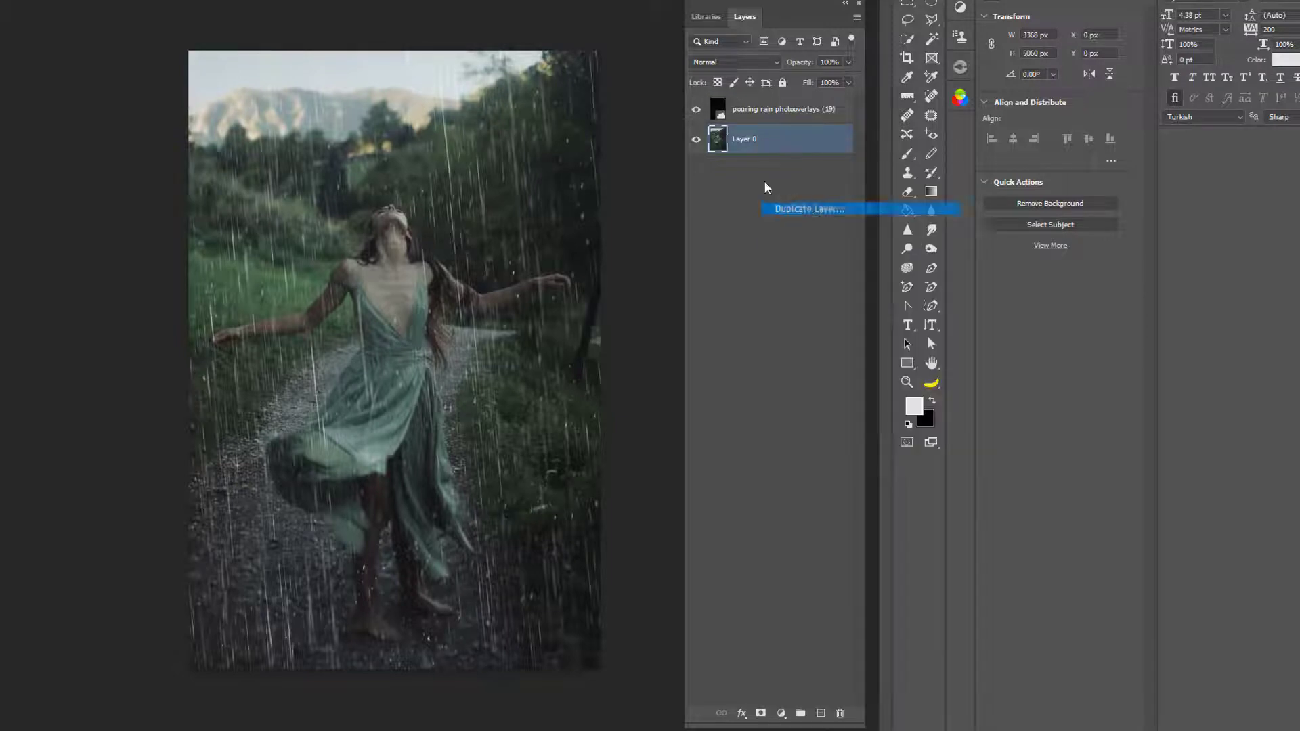
click(733, 157)
Apply the Plastic Wrap filter from the Filter Gallery with Highlight Strength 3
click(157, 0)
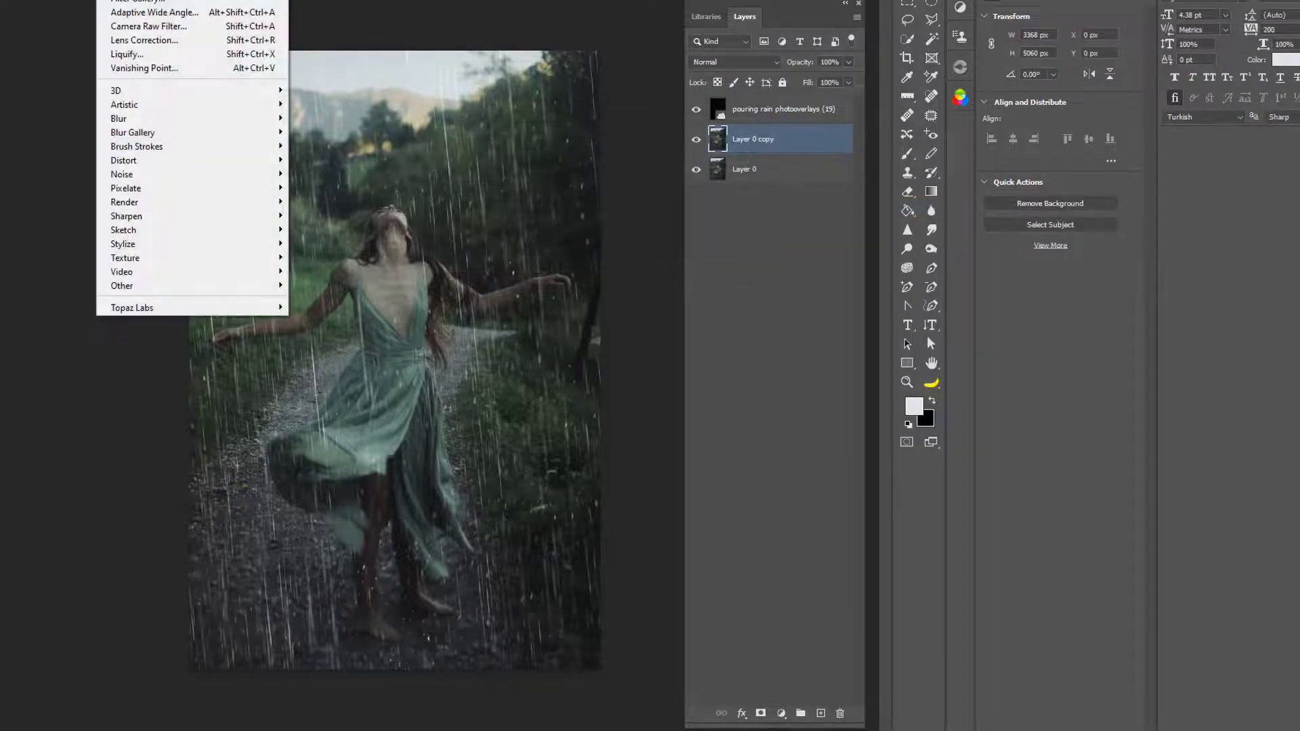
click(157, 1)
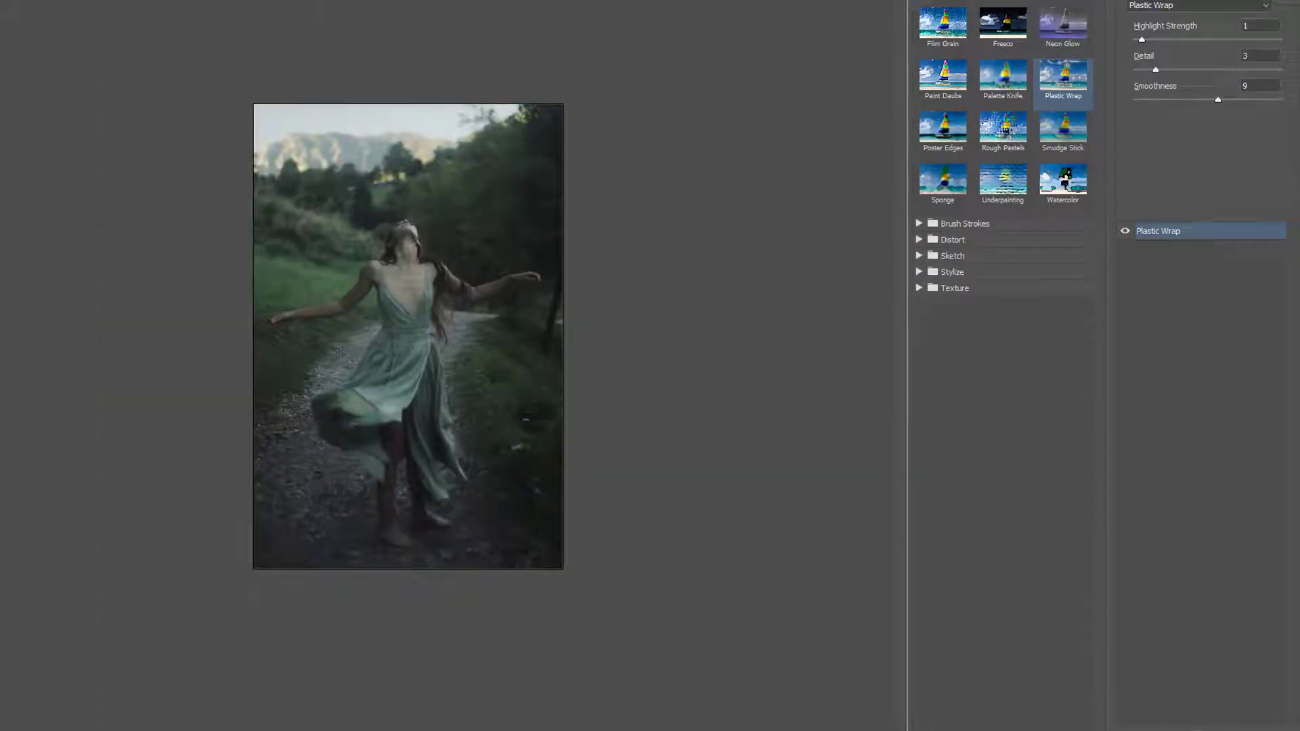
key(ctrl+plus)
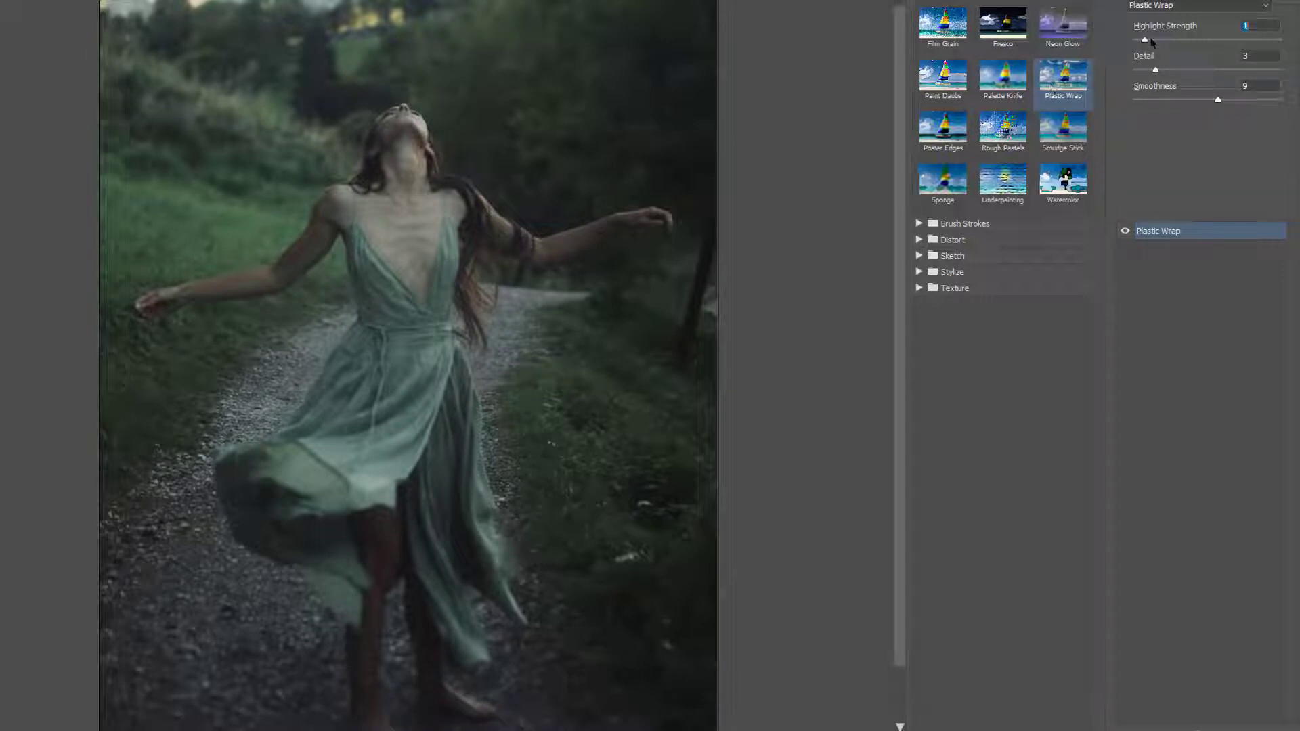
drag(1142, 40, 1161, 42)
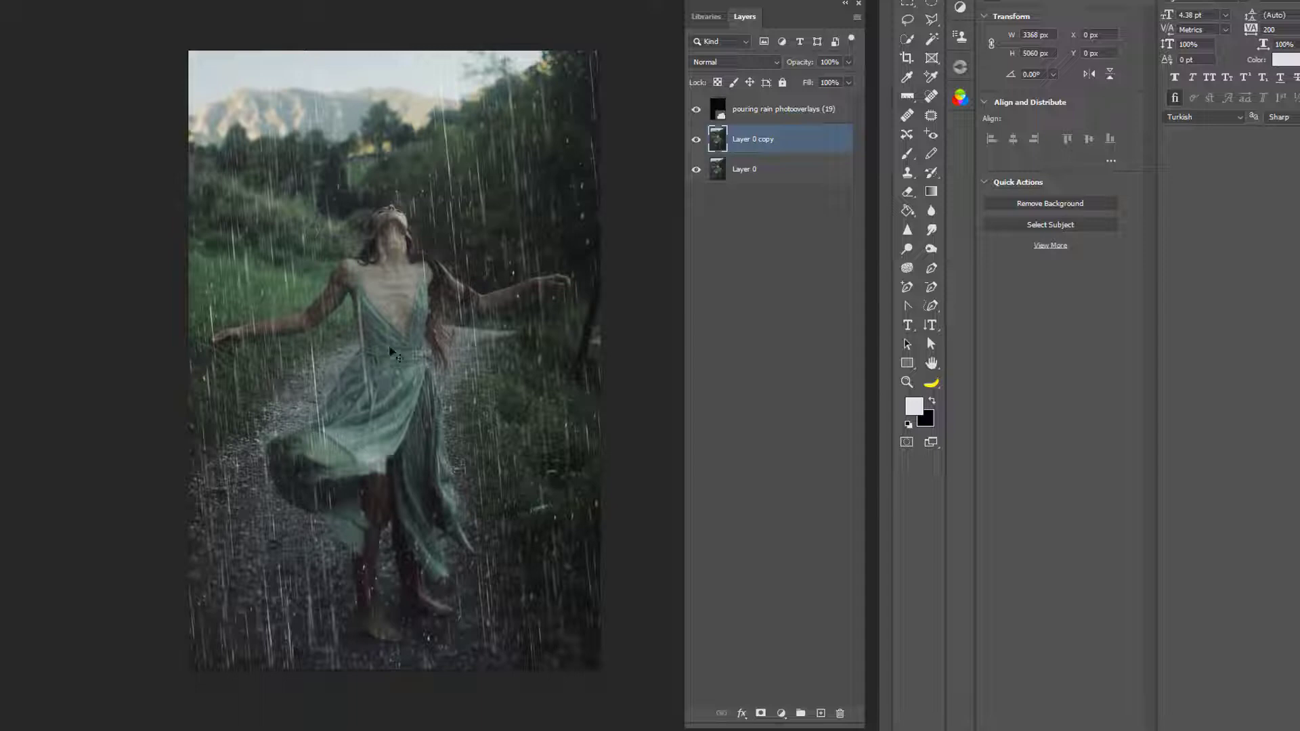
Toggle Layer 0 copy to compare the effect, then give it a white layer mask
click(695, 139)
click(695, 139)
drag(789, 137, 833, 713)
click(761, 715)
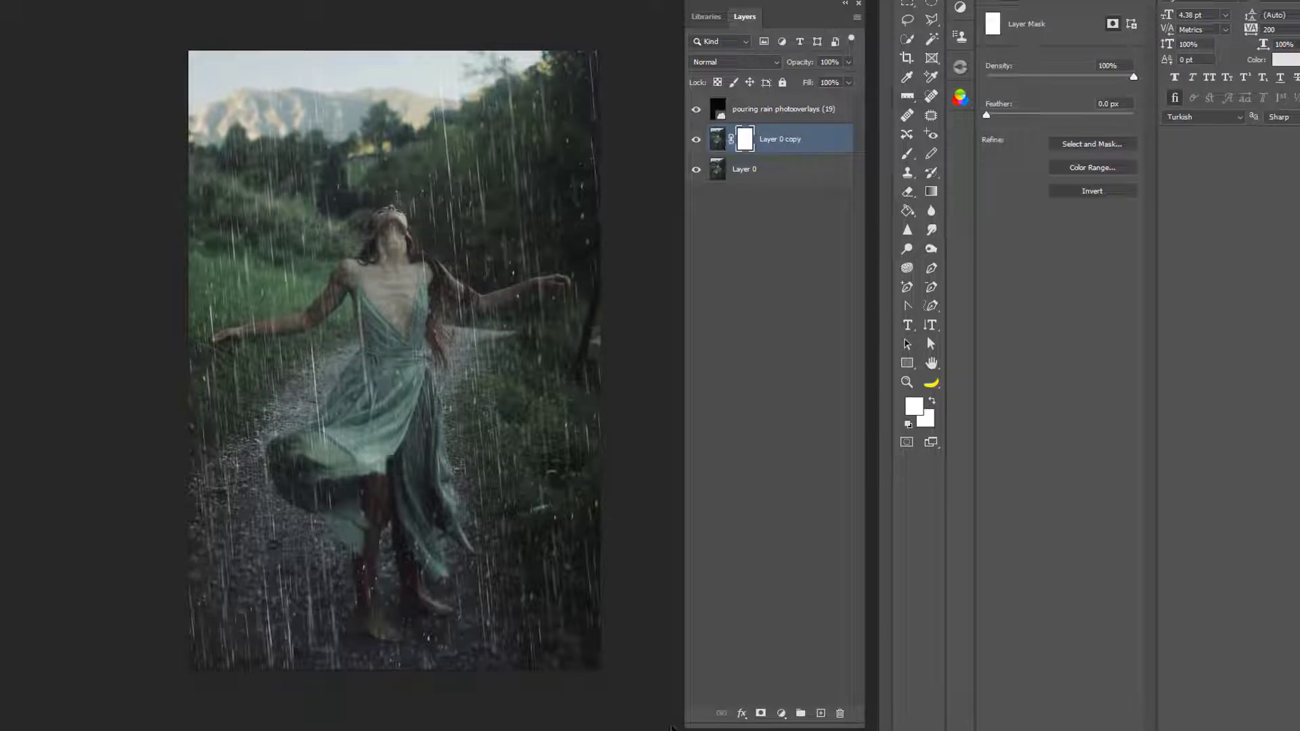
drag(764, 723, 763, 601)
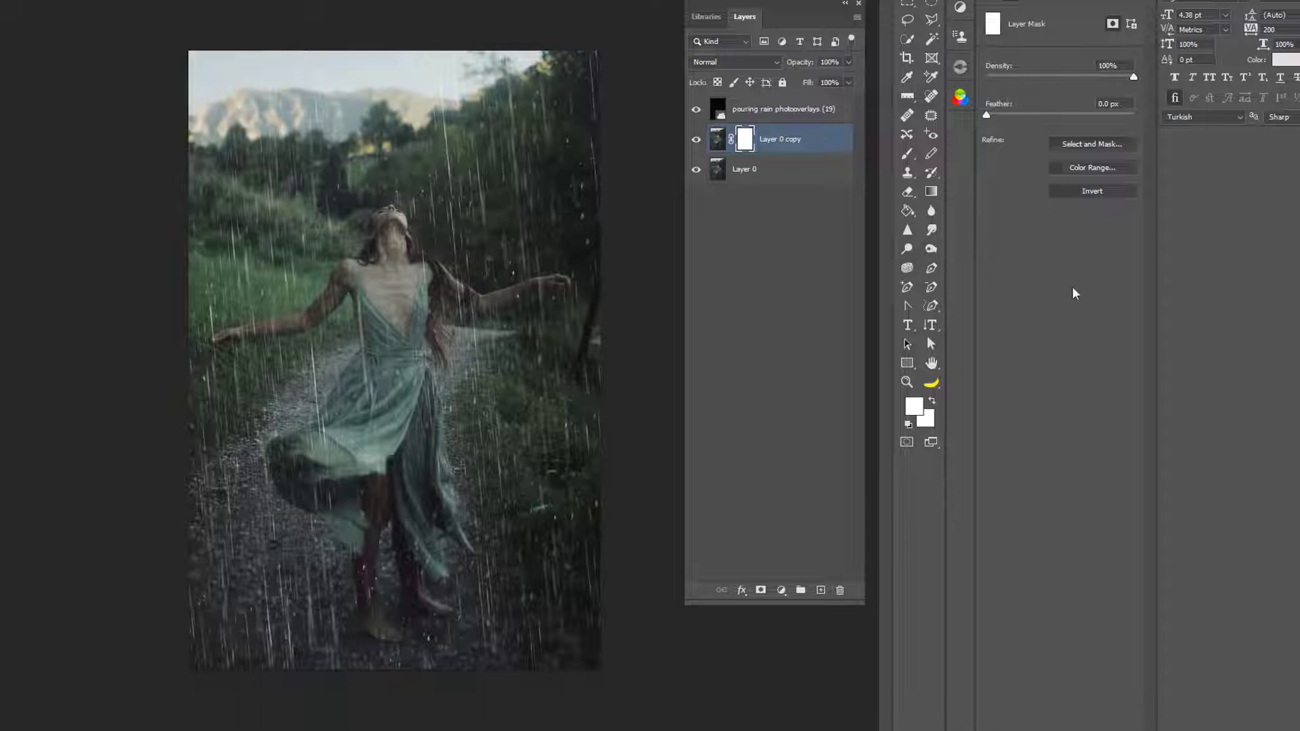
Select the Brush tool, set the foreground colour to black, then swap foreground and background
click(907, 154)
click(914, 405)
click(702, 331)
click(1051, 142)
click(932, 401)
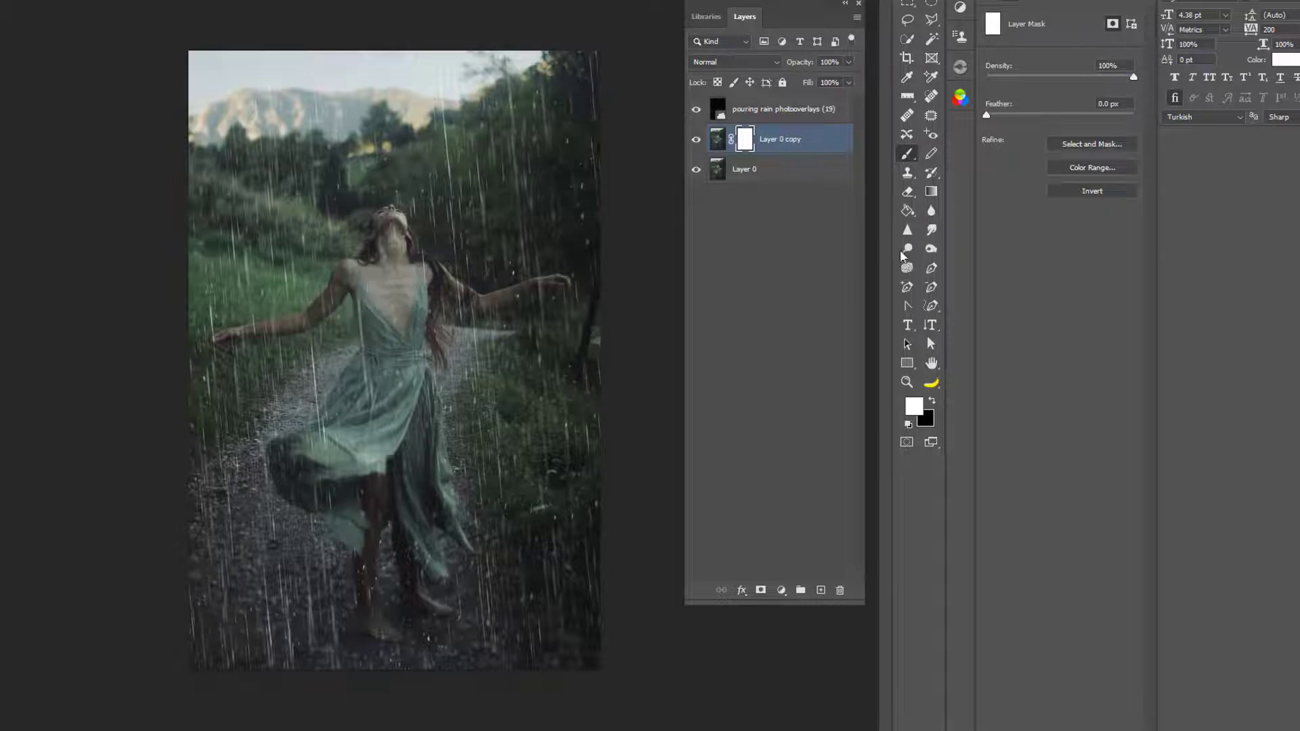
Paint black on Layer 0 copy's mask over the chest, upturned face and the dress's right side
click(931, 401)
mouse_move(395, 285)
mouse_down()
mouse_move(379, 299)
mouse_move(395, 297)
mouse_up()
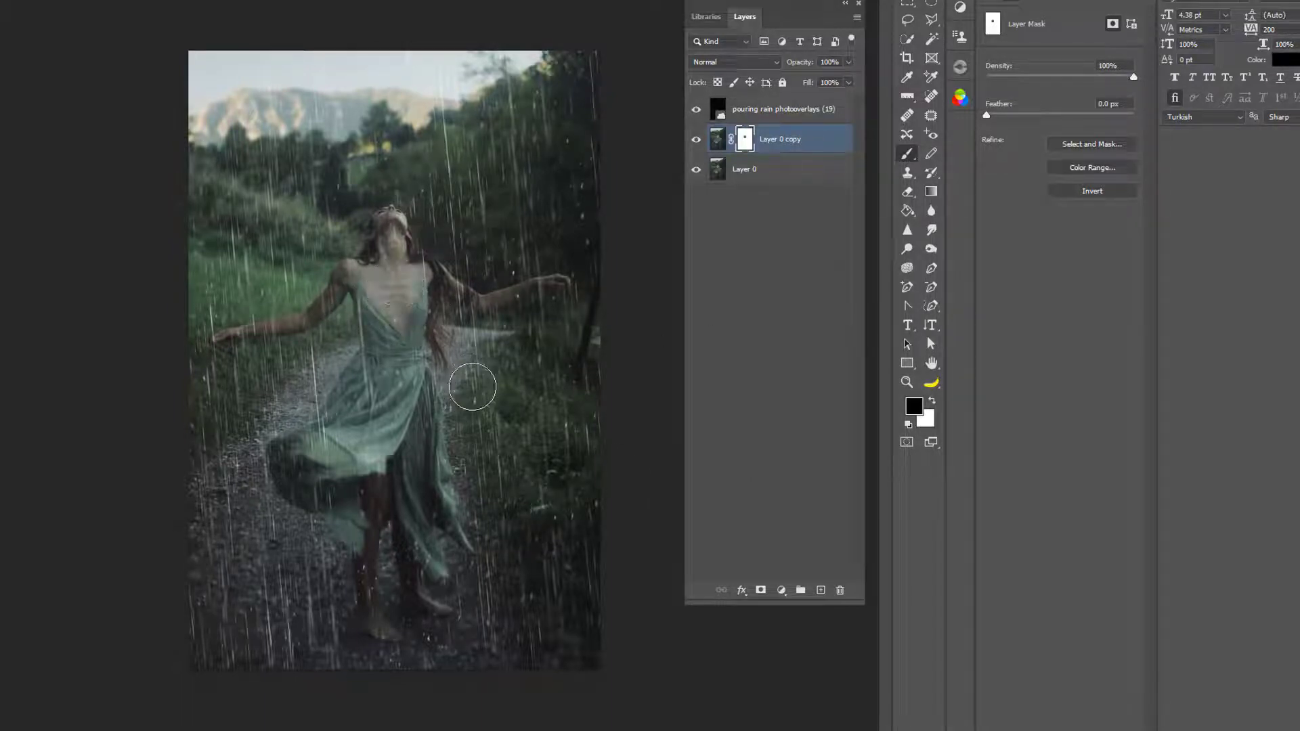
mouse_move(464, 232)
mouse_down()
mouse_move(508, 241)
mouse_move(255, 182)
mouse_move(348, 174)
mouse_move(226, 197)
mouse_move(385, 210)
mouse_up()
click(385, 209)
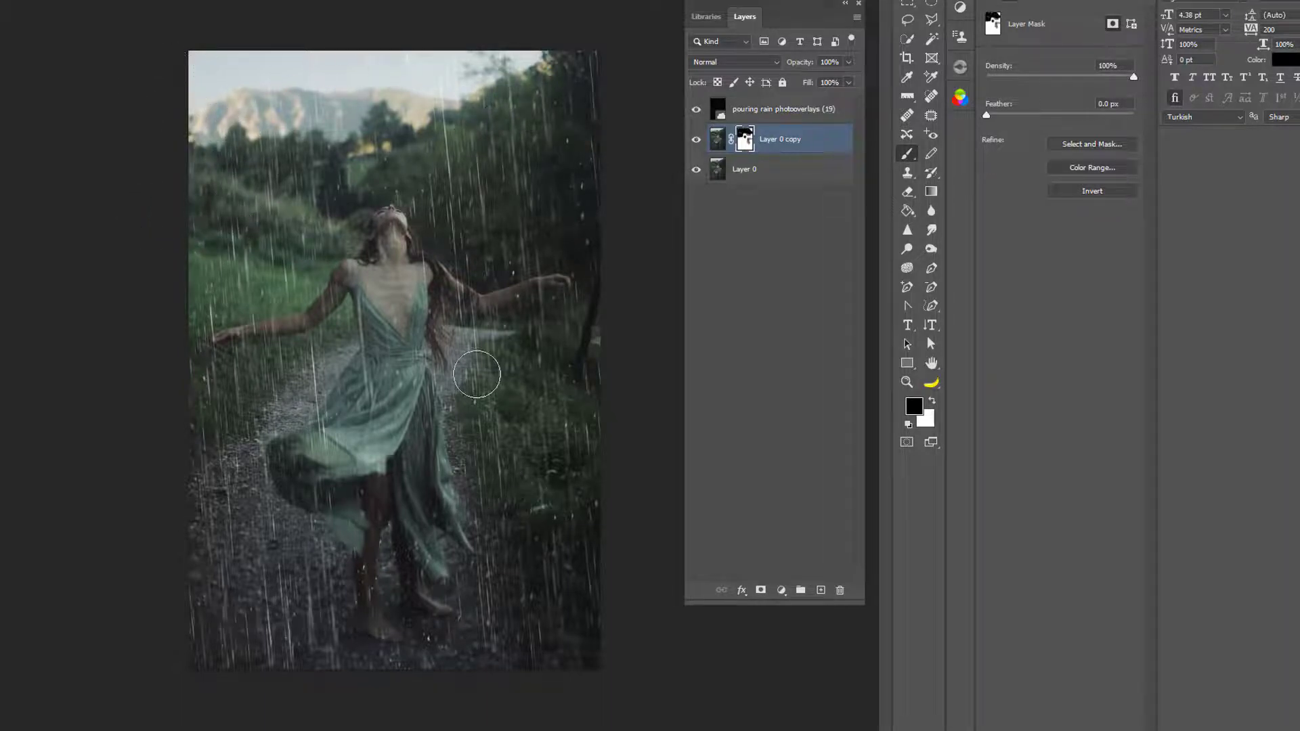
mouse_move(494, 450)
mouse_down()
mouse_move(503, 526)
mouse_move(475, 605)
mouse_move(487, 652)
mouse_up()
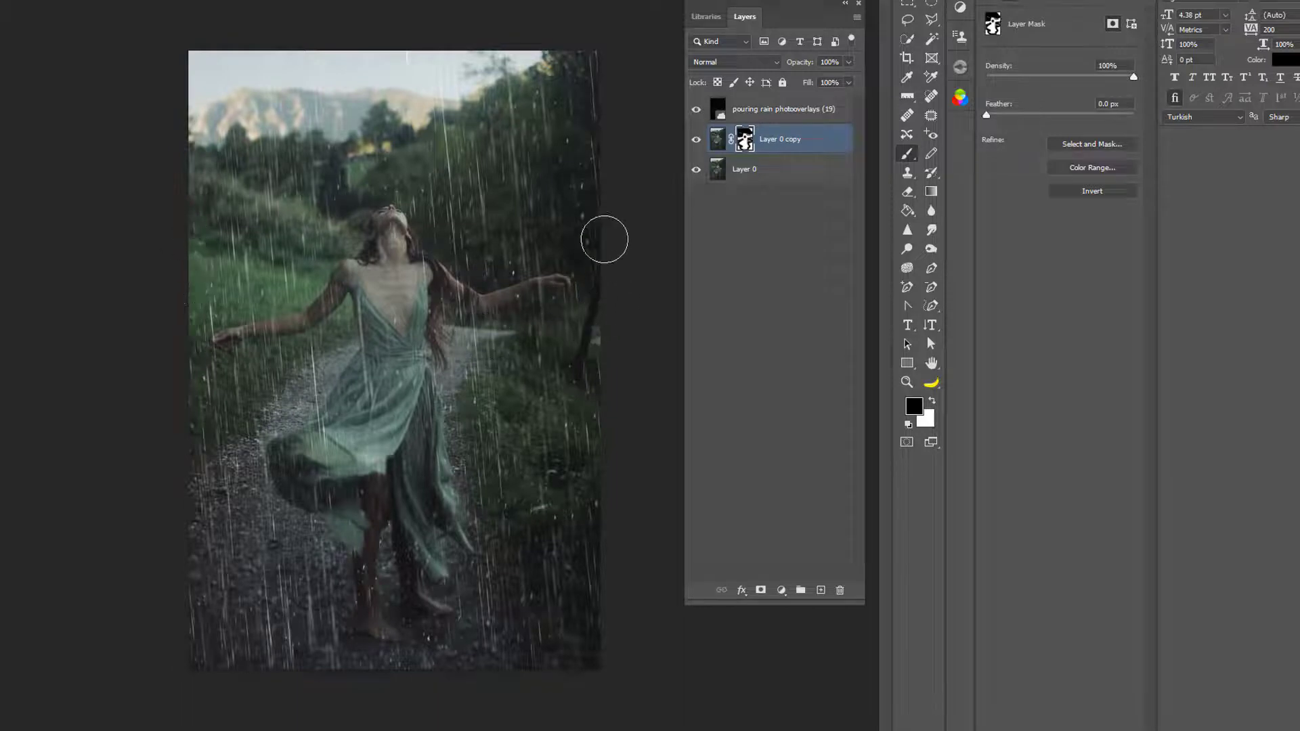
Toggle Layer 0 copy's visibility repeatedly to compare the masked wet-look sheen before and after
click(696, 140)
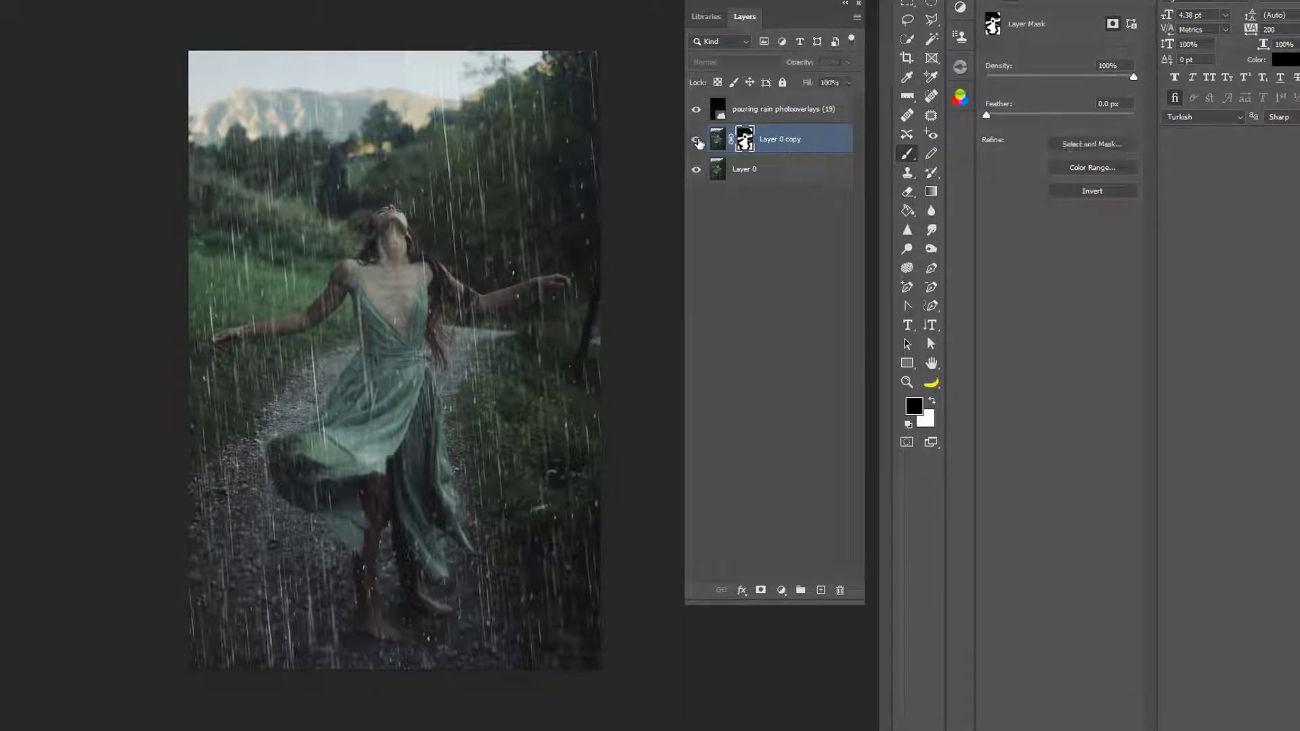
click(697, 141)
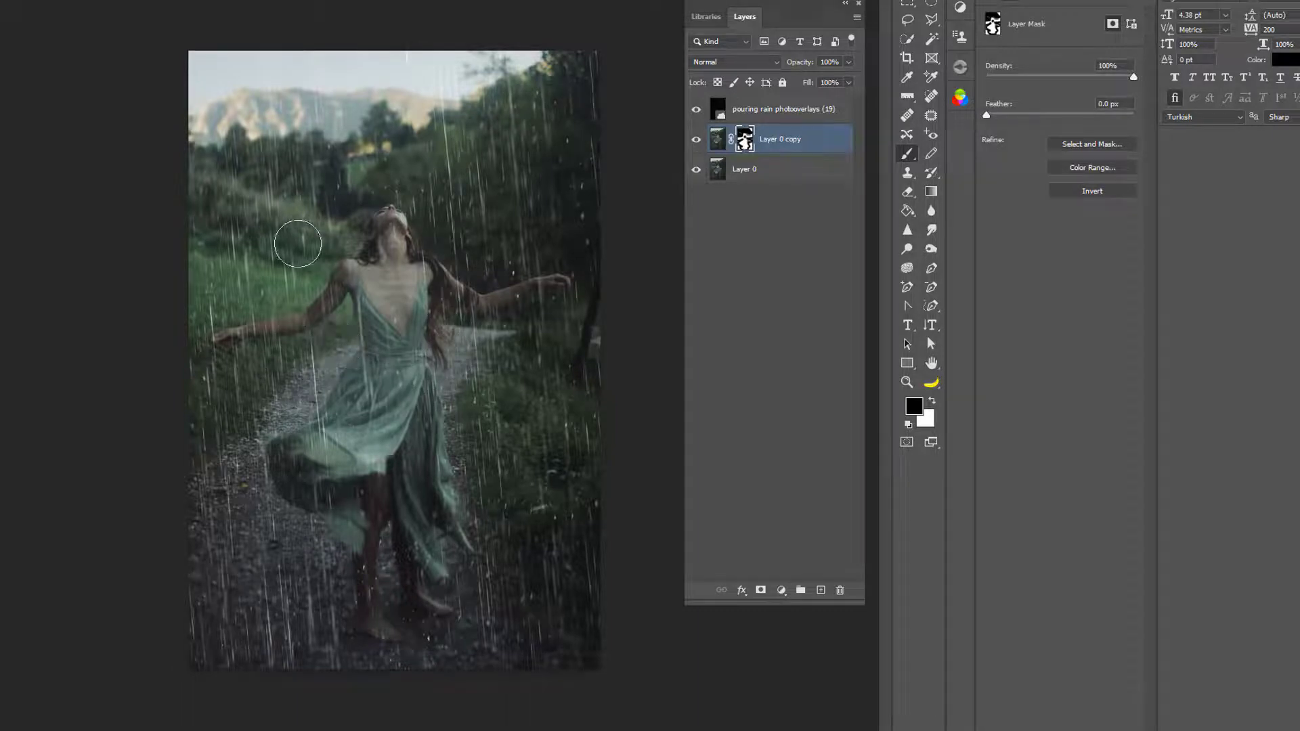
click(695, 140)
click(695, 140)
click(695, 140)
click(696, 140)
click(696, 141)
click(696, 142)
click(696, 143)
click(696, 143)
click(696, 143)
click(696, 144)
click(696, 140)
click(696, 140)
click(694, 141)
click(694, 141)
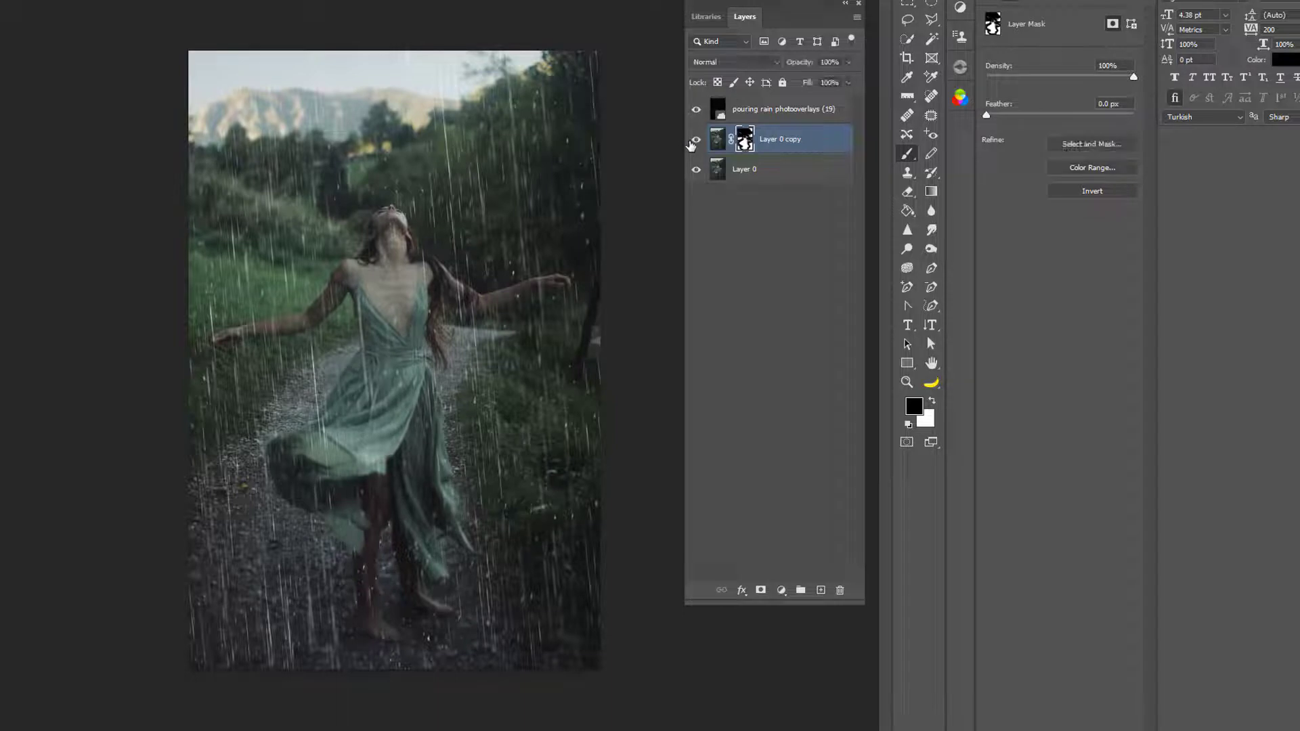
click(712, 63)
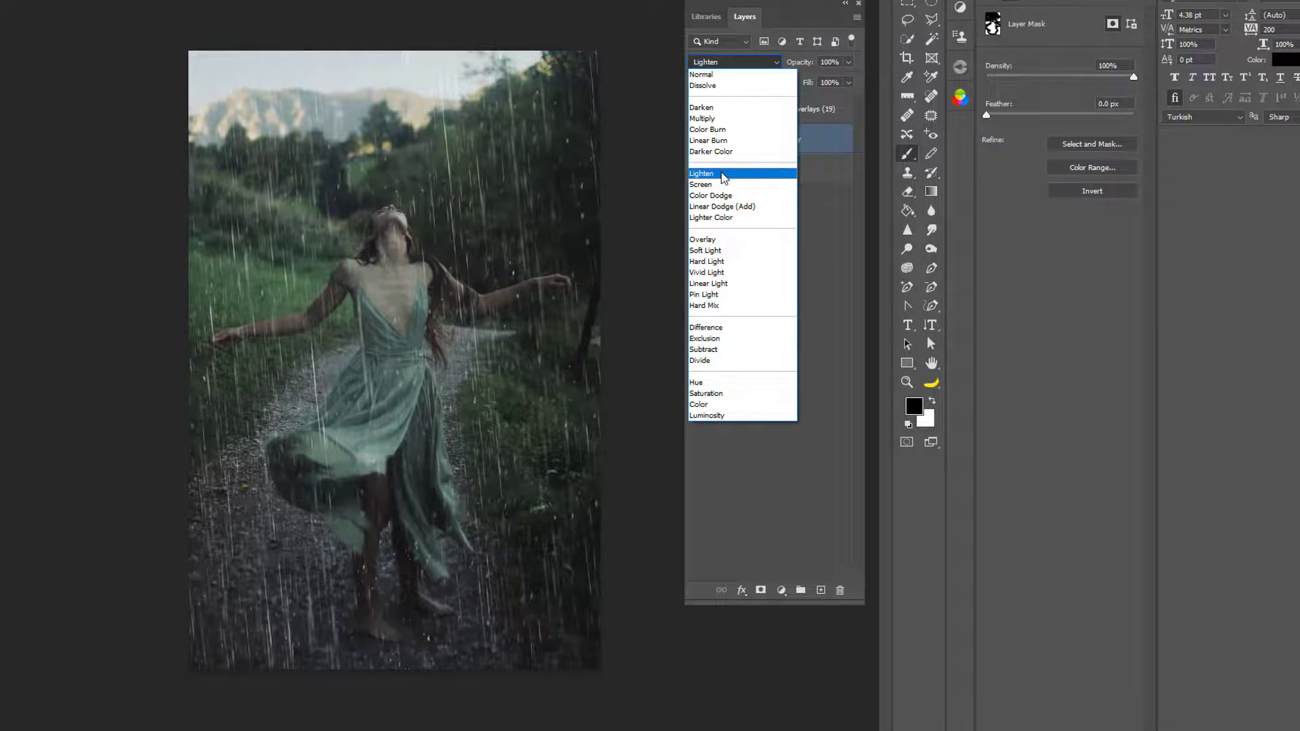
Set Layer 0 copy's blend mode to Lighten
click(721, 172)
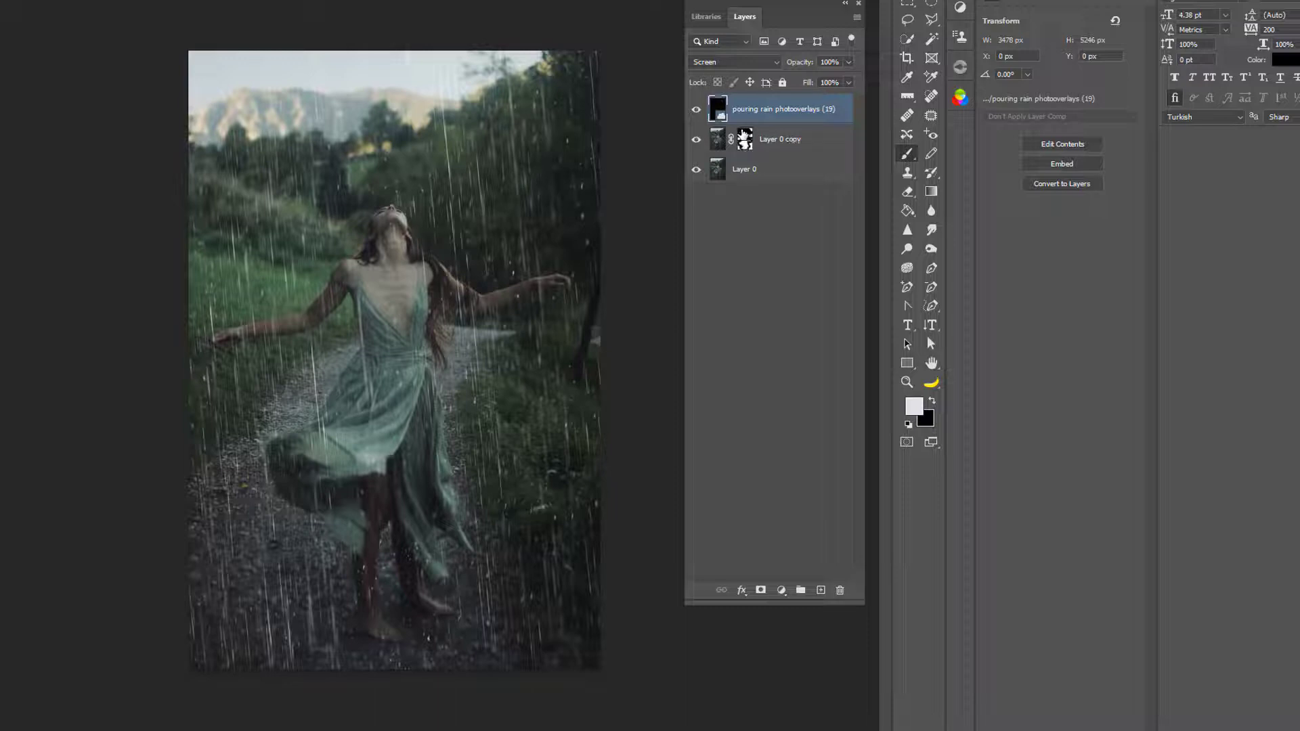
Stamp all visible layers into Layer 1 and duplicate it as Layer 1 copy
key(ctrl+shift+alt+e)
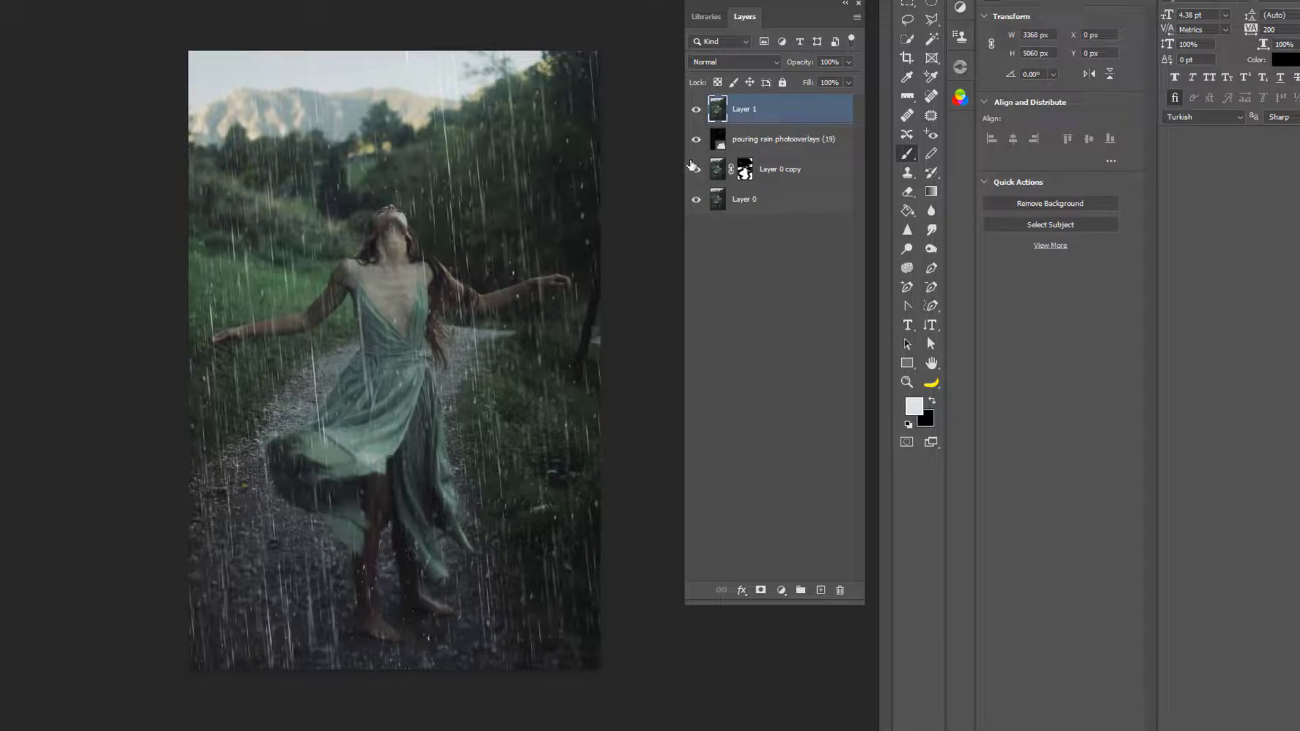
right_click(773, 102)
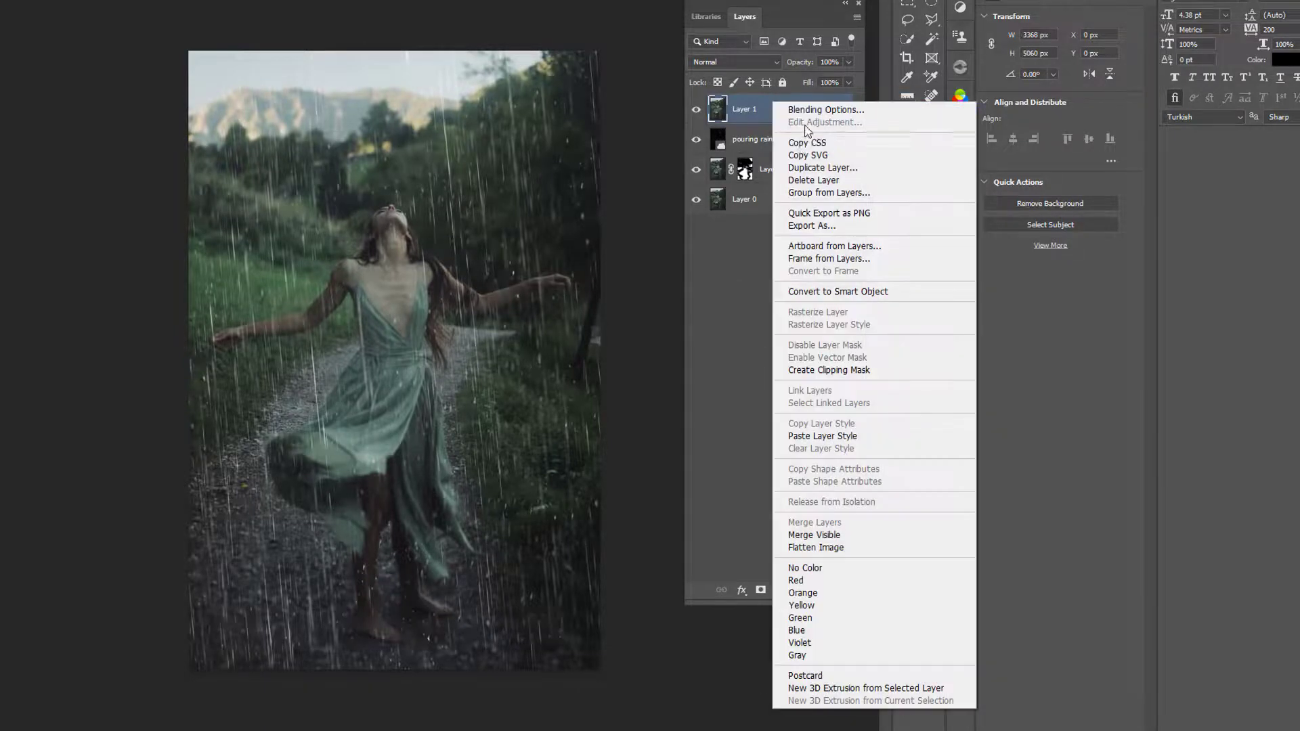
click(810, 169)
click(729, 148)
Try the Offset filter on Layer 1 copy and cancel it without applying
key(alt+t)
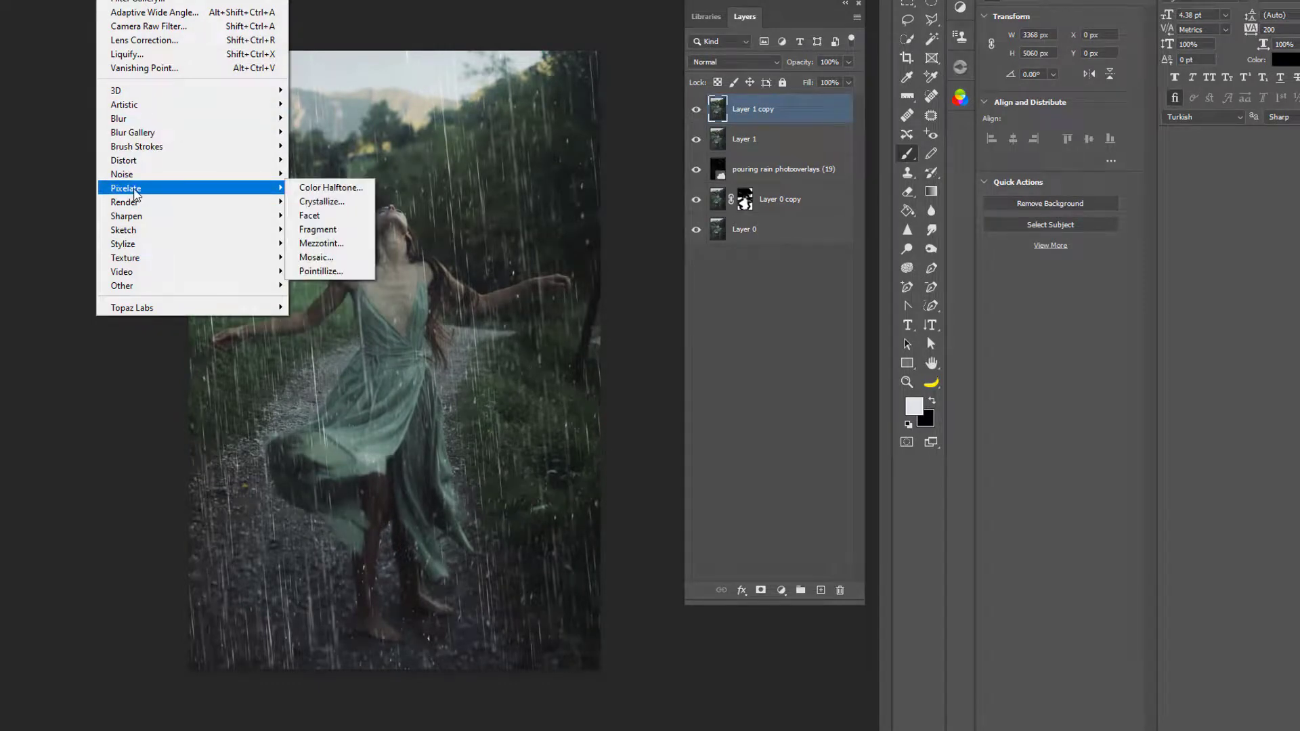
mouse_move(135, 206)
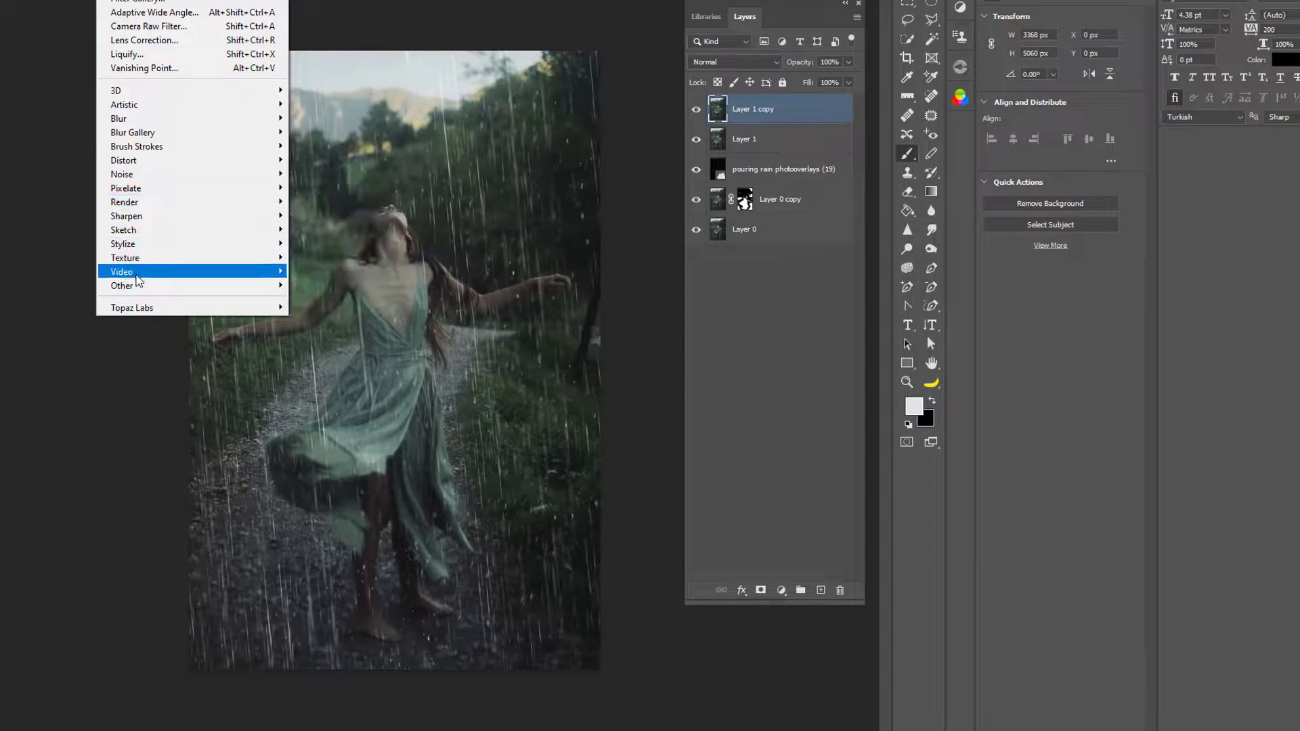
mouse_move(129, 285)
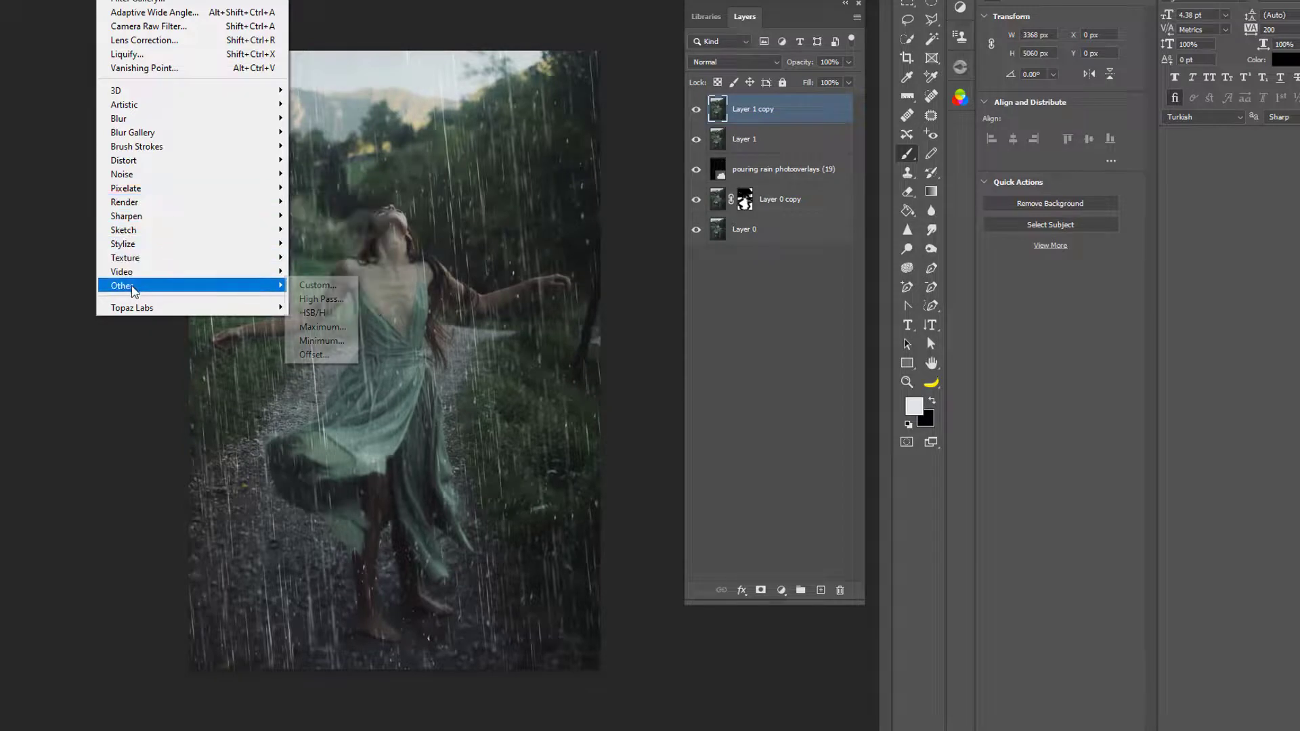
click(311, 356)
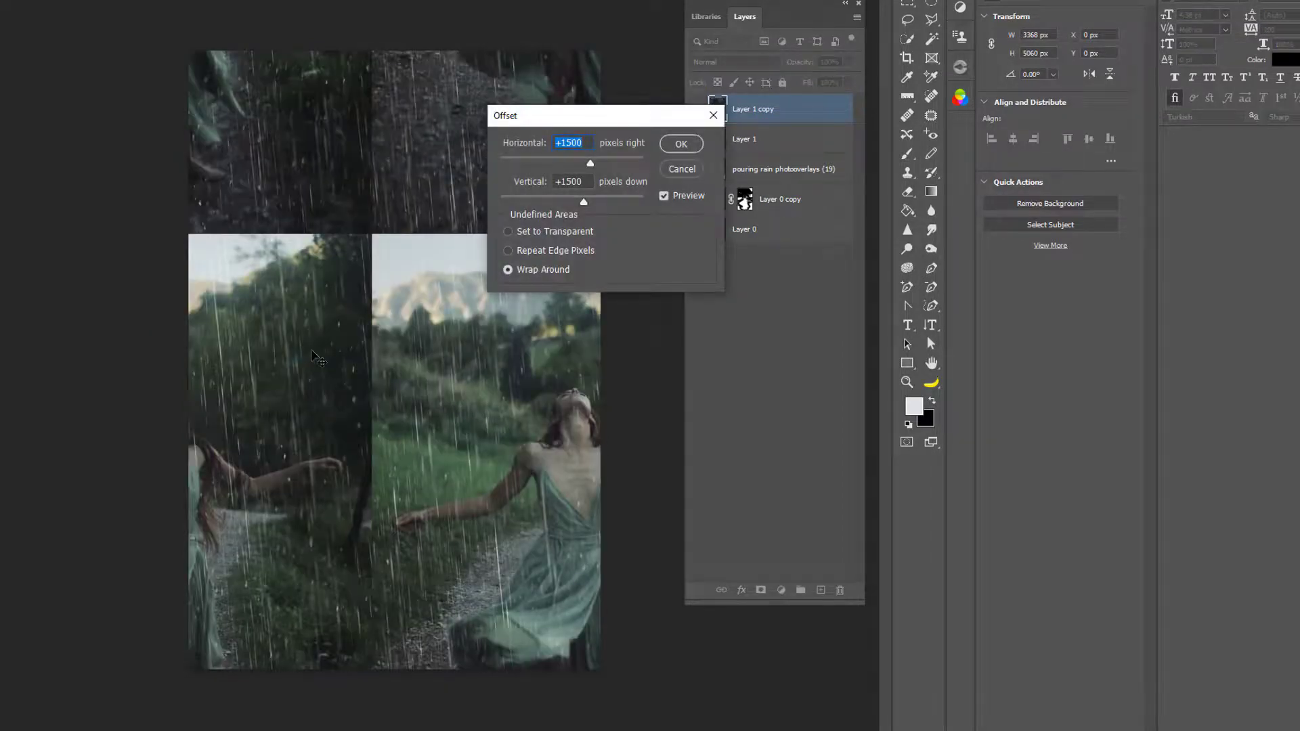
click(694, 168)
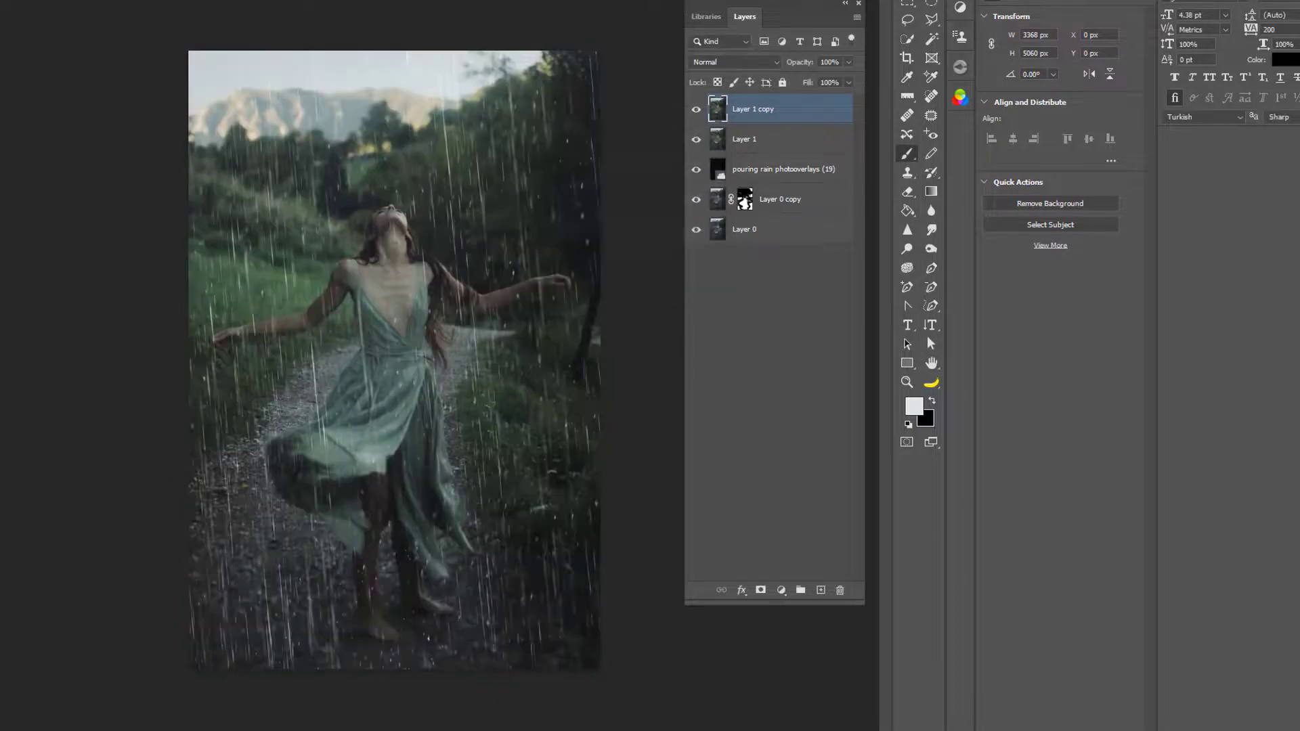
click(115, 0)
Apply a 6.8-pixel High Pass filter to Layer 1 copy and blend it in Overlay
mouse_move(155, 290)
click(320, 298)
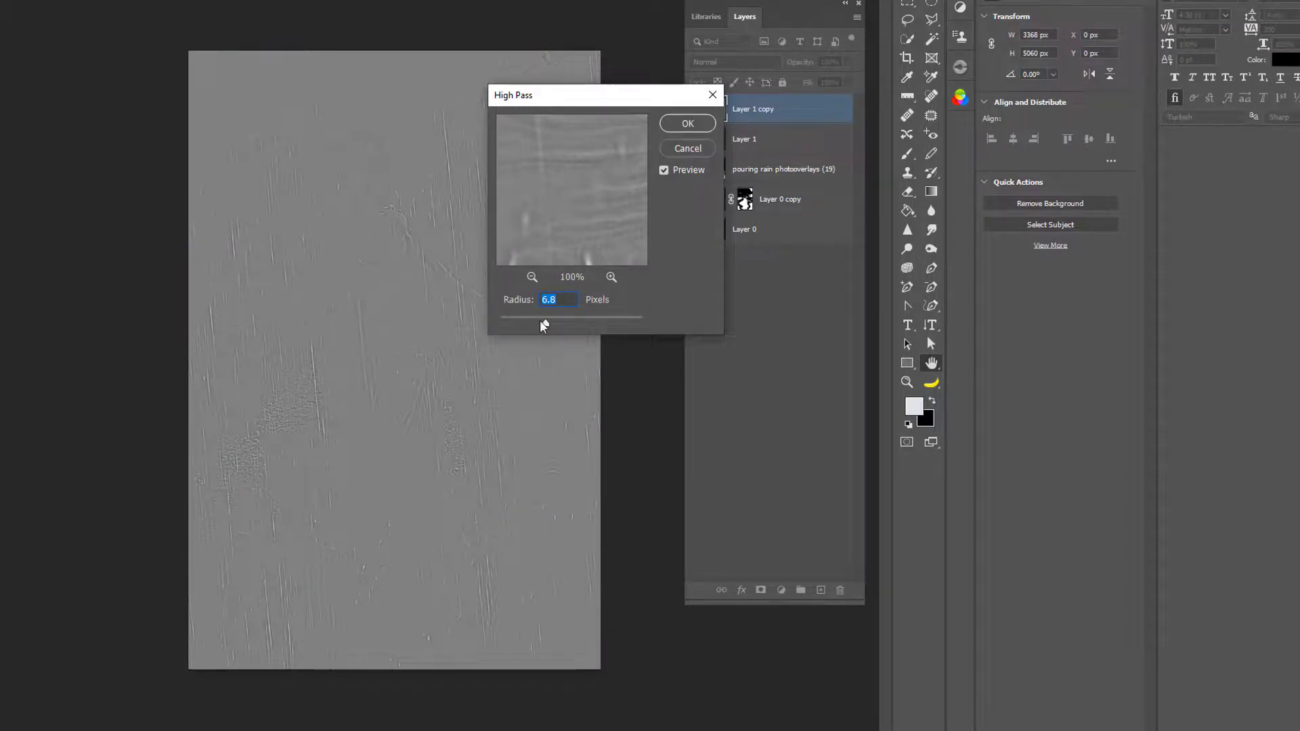
click(687, 123)
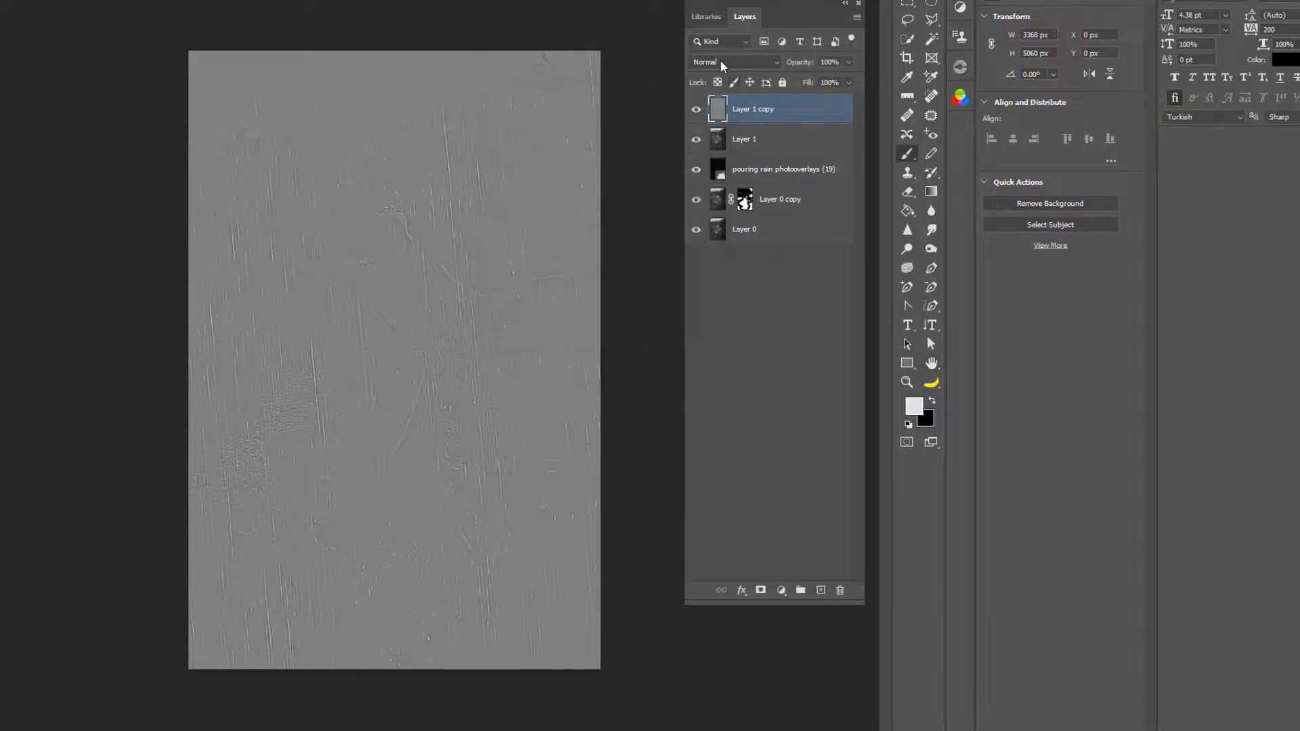
click(720, 60)
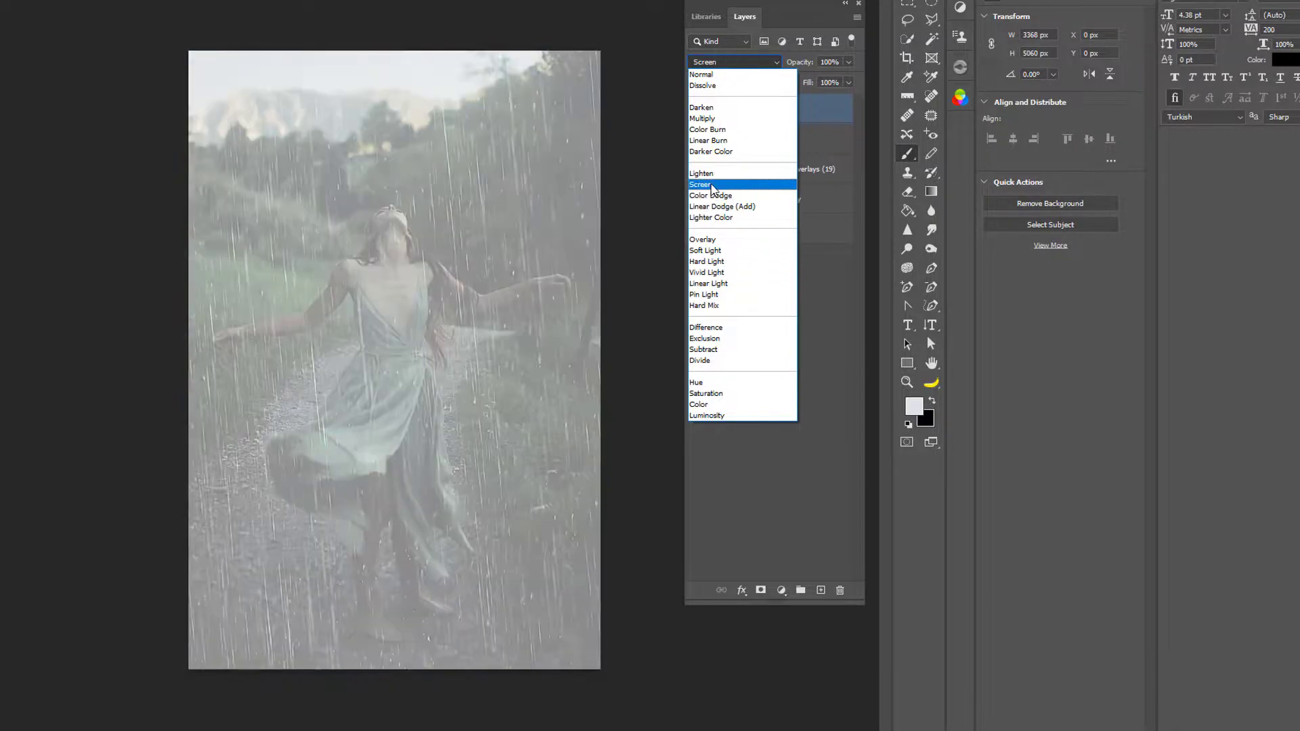
click(702, 241)
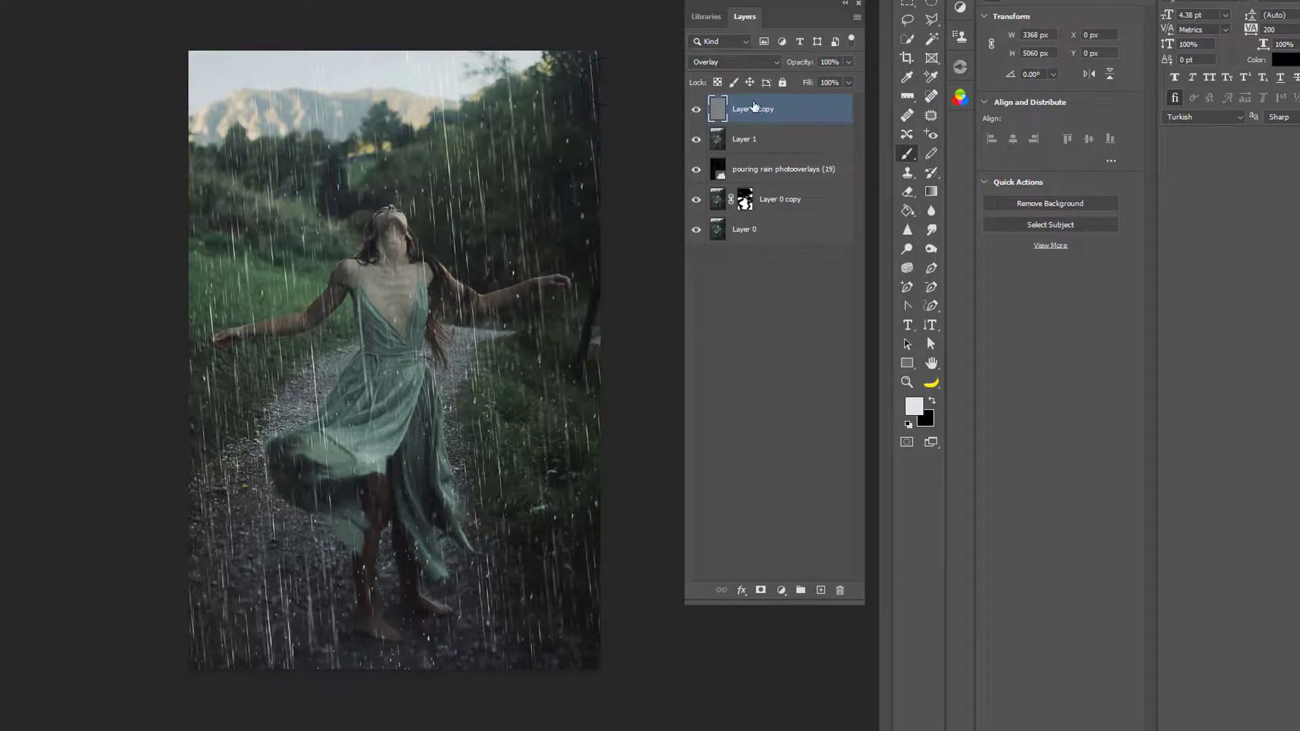
Stamp visible layers into Layer 2 and spot-heal the rain streak and dark patch at the top-right edge
key(ctrl+shift+alt+e)
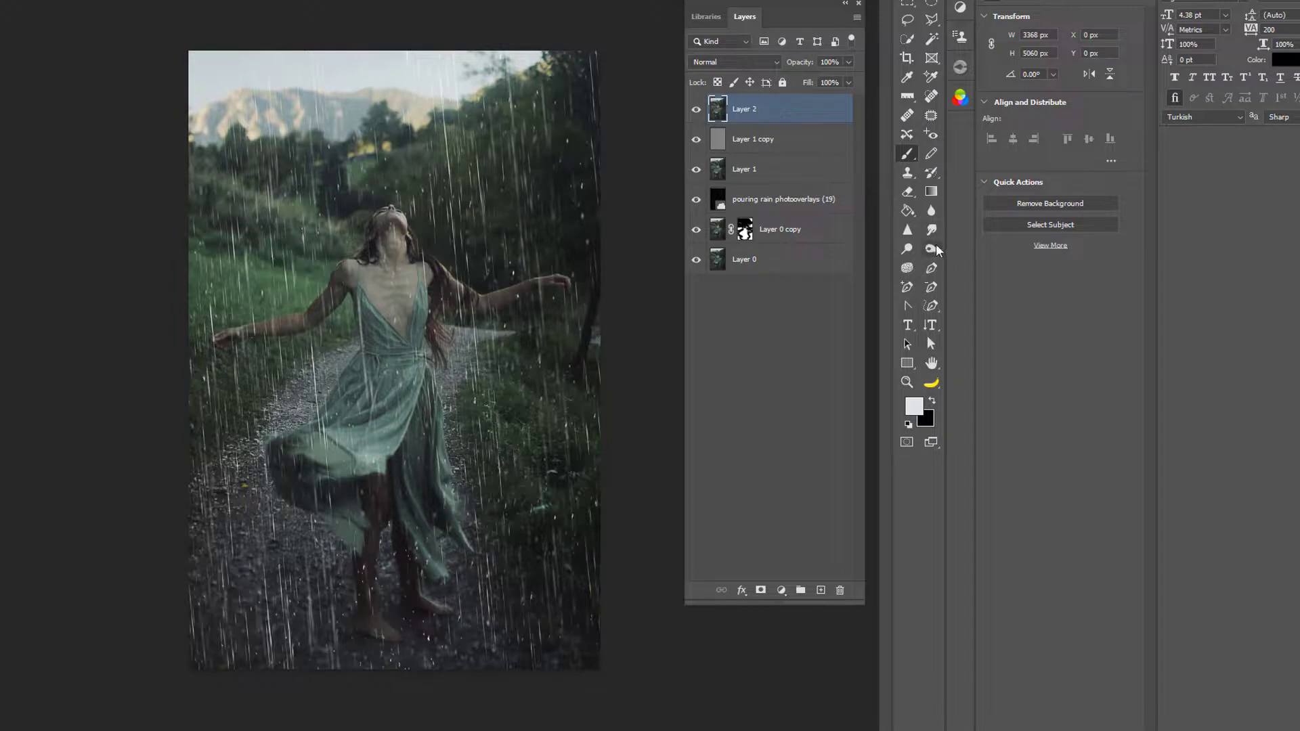
click(931, 95)
key(bracketright)
key(bracketright)
key(bracketright)
key(bracketright)
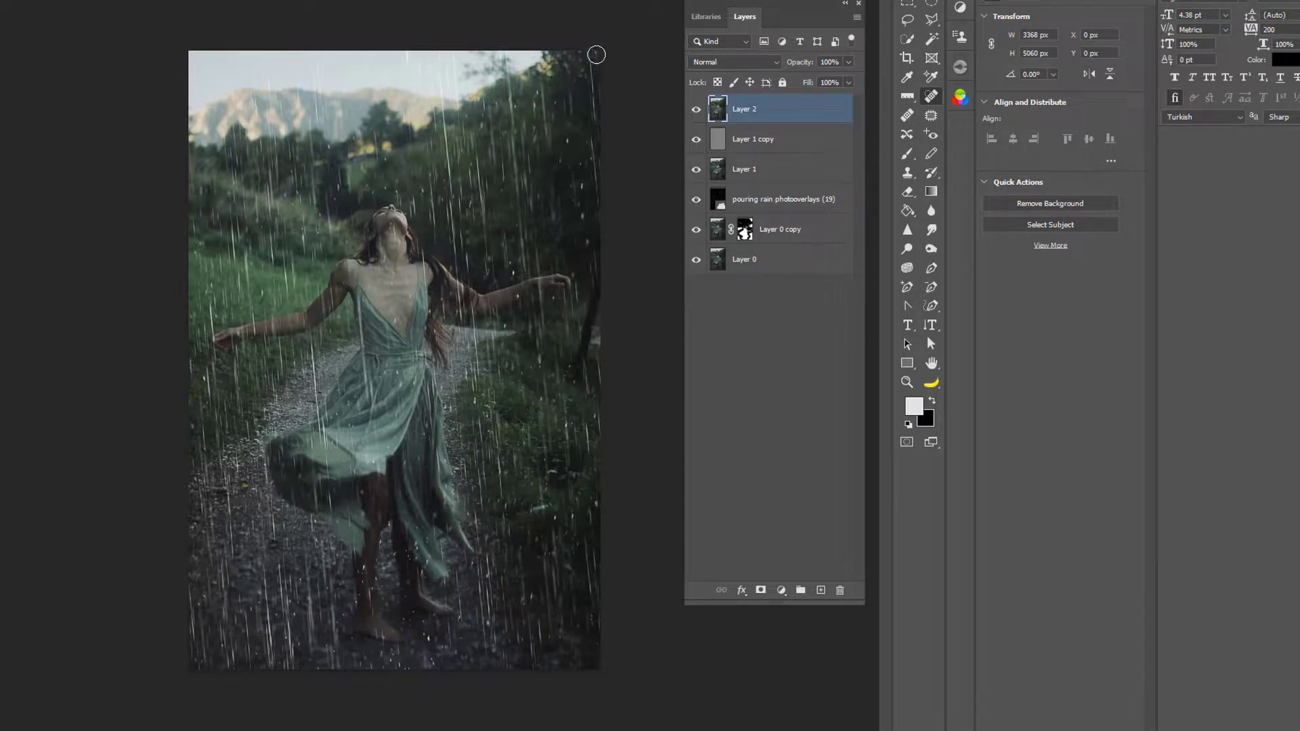
drag(596, 54, 597, 93)
drag(595, 96, 590, 58)
click(598, 112)
Enlarge Layer 2 with Free Transform to about 3564 px wide, cropping slightly into the frame
key(ctrl+t)
drag(600, 50, 638, 24)
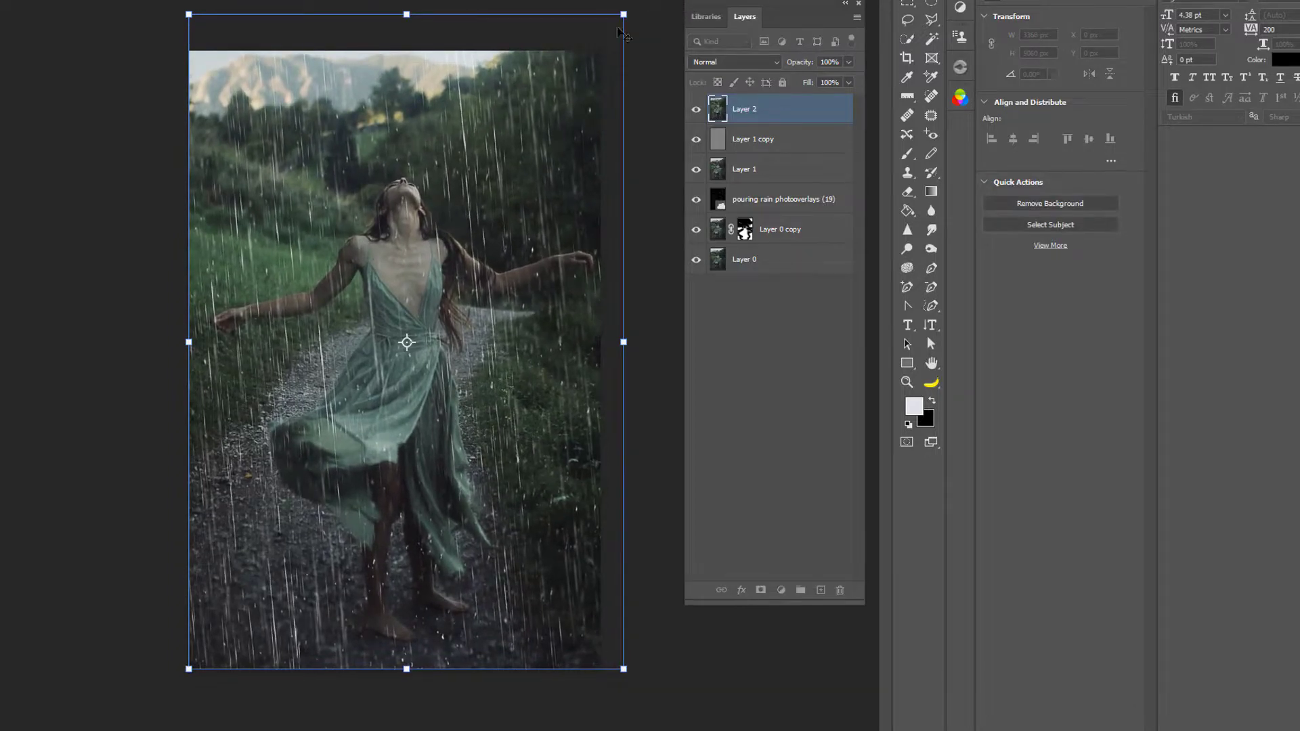
key(Return)
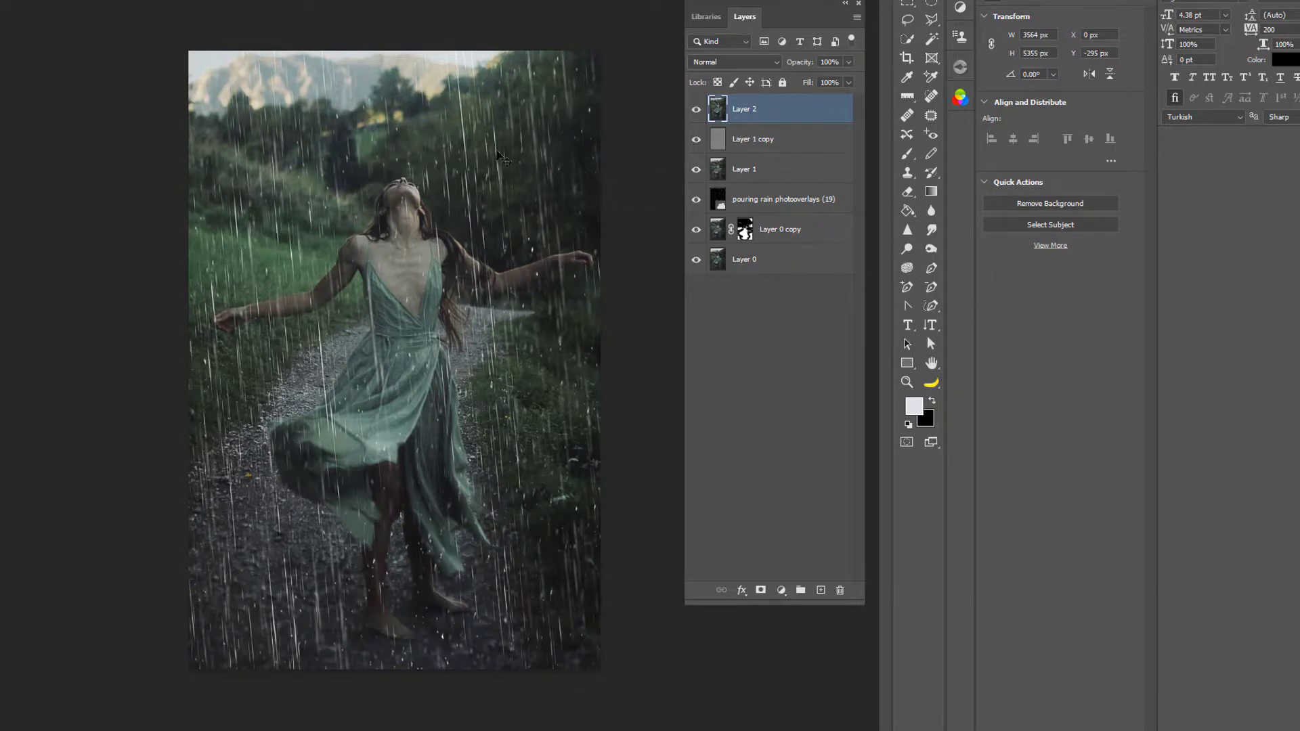
Duplicate Layer 2 and give Layer 2 copy a 1.7-pixel Gaussian Blur
right_click(785, 121)
click(845, 184)
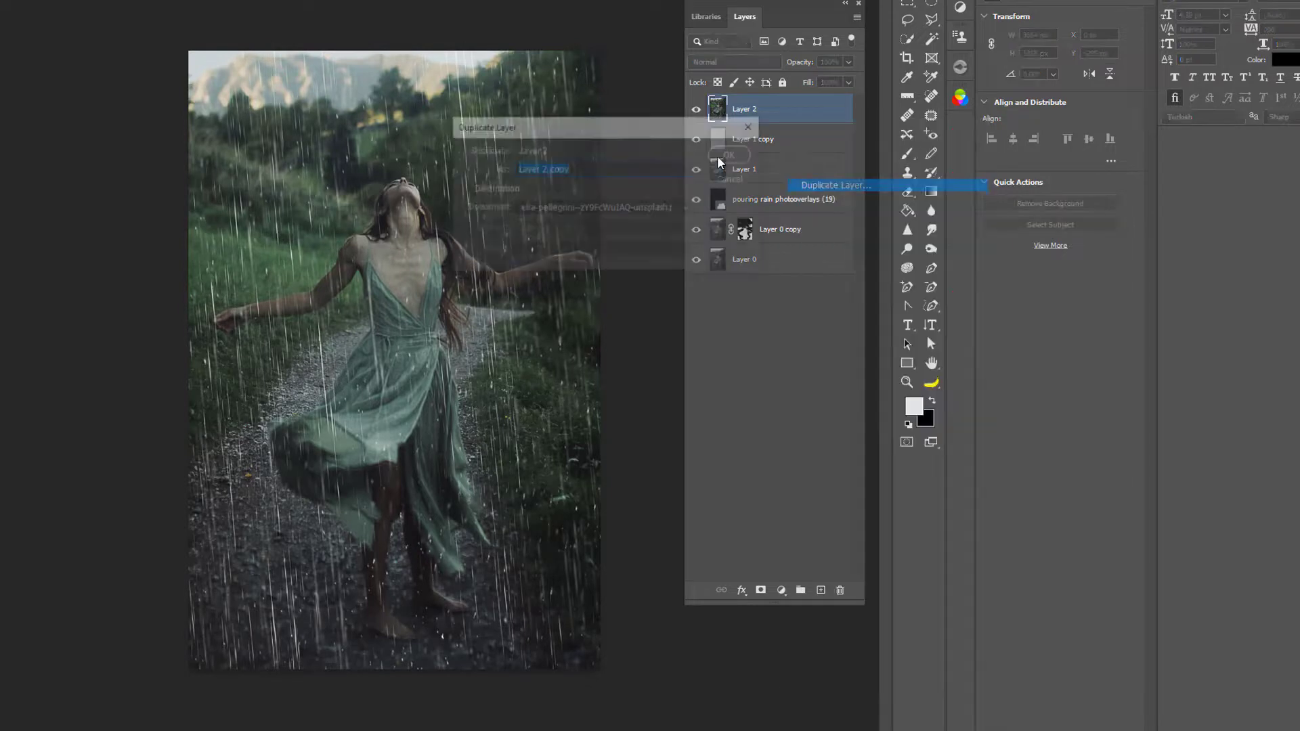
click(735, 154)
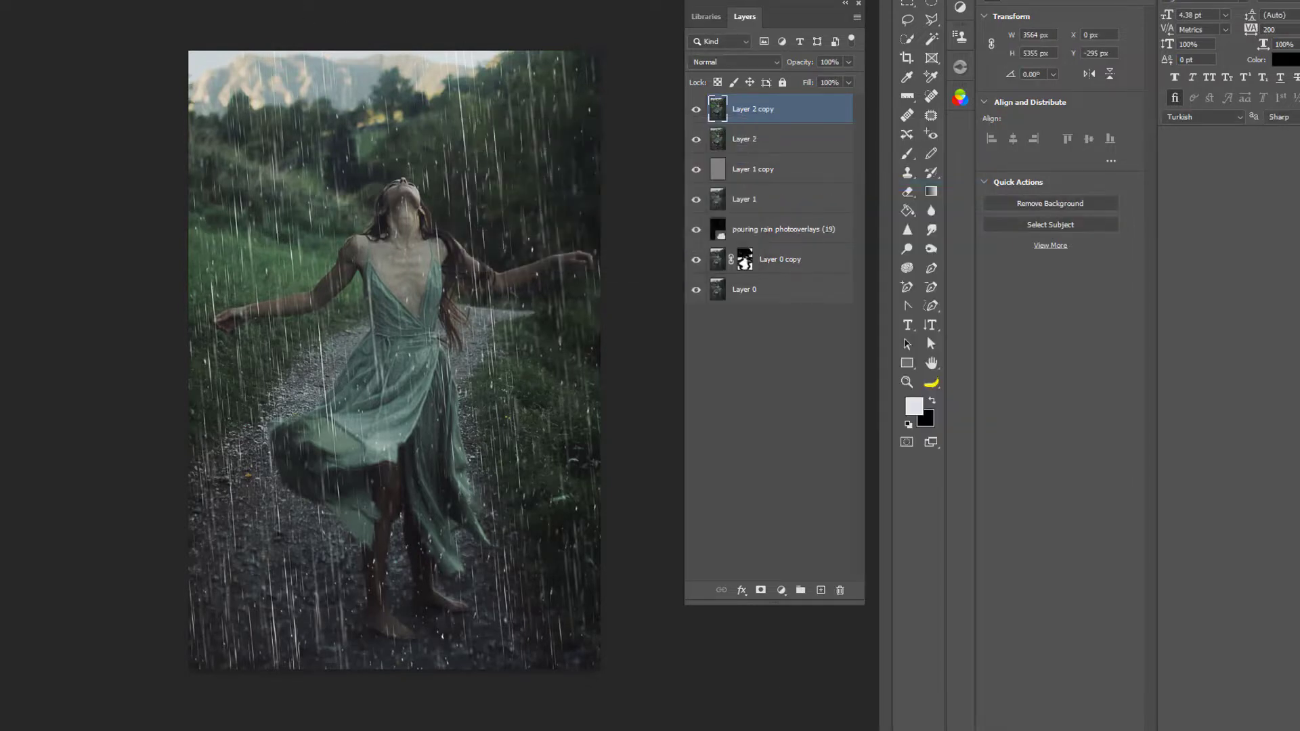
click(112, 2)
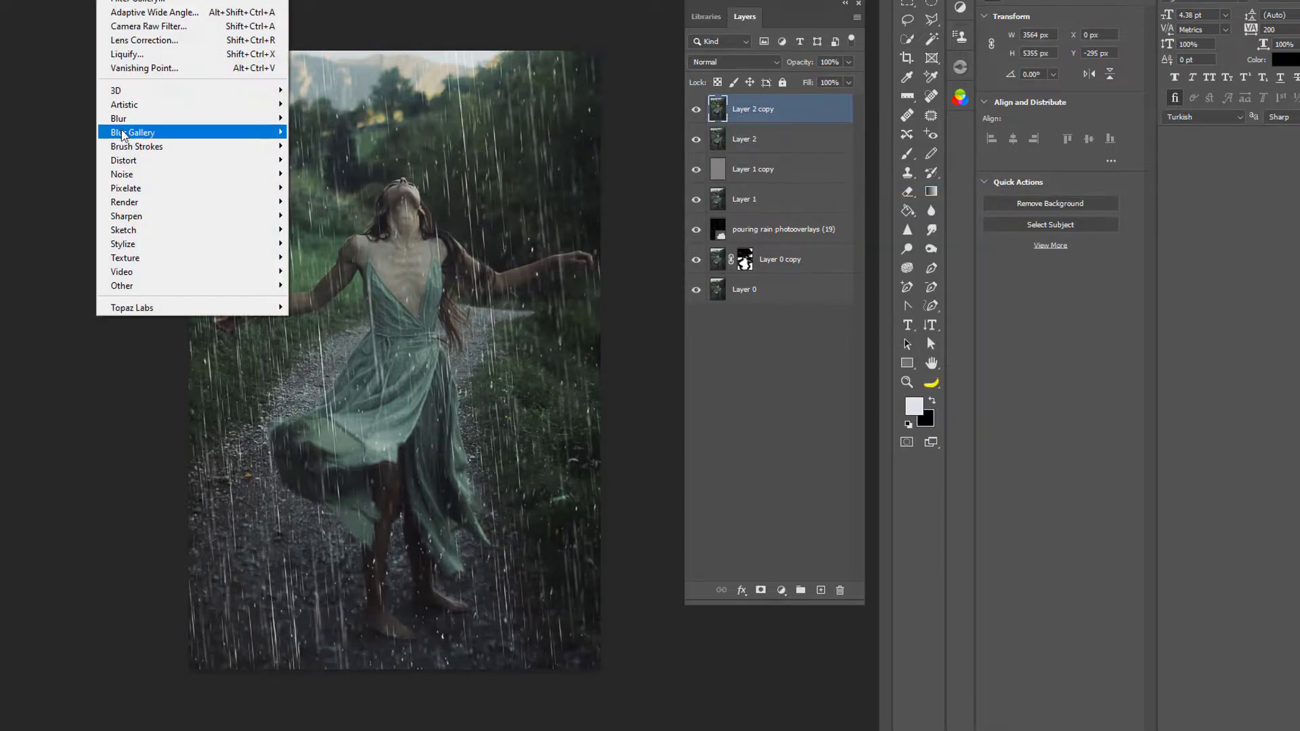
mouse_move(136, 119)
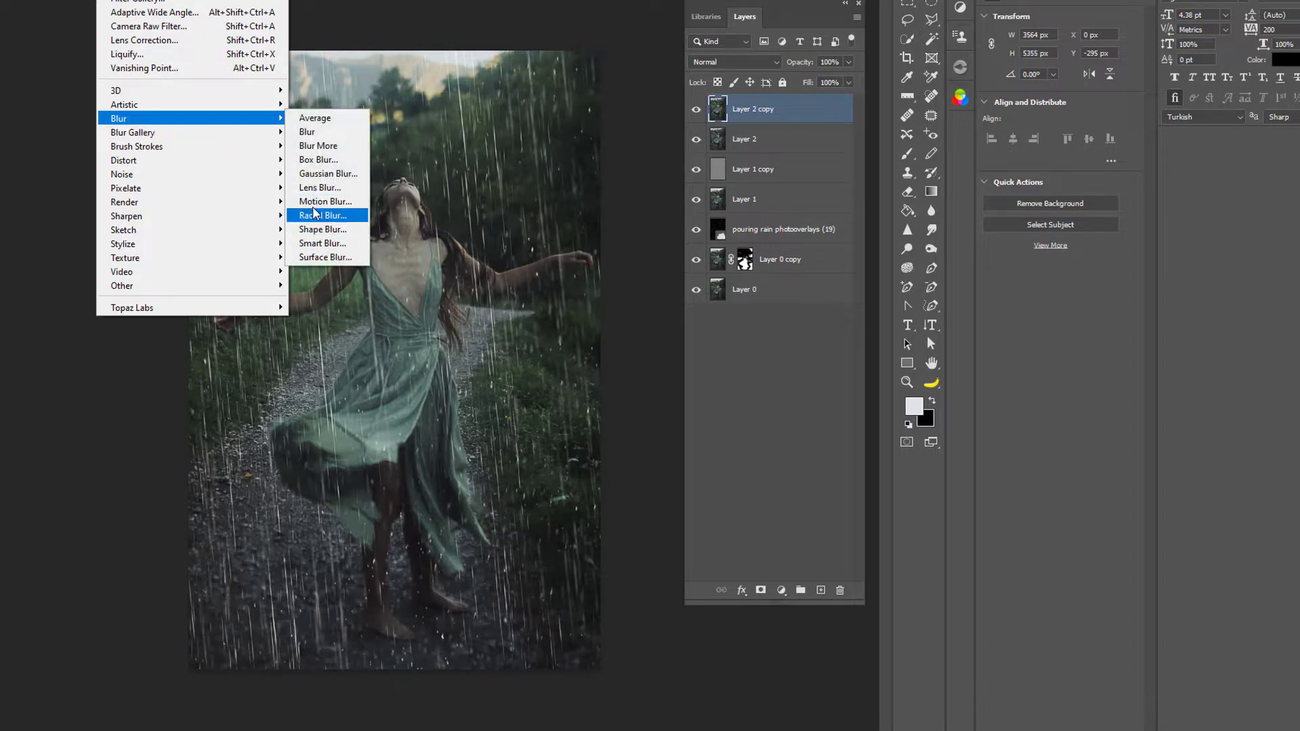
click(328, 175)
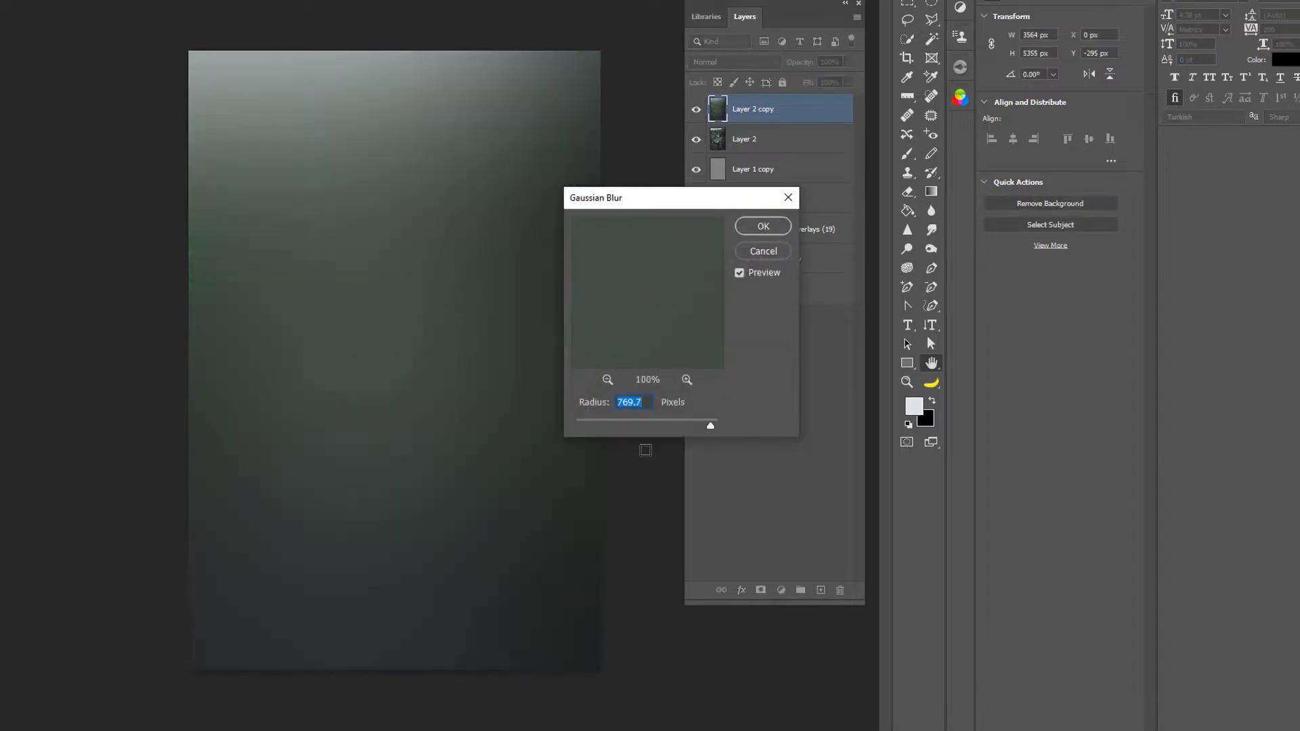
drag(643, 421, 589, 420)
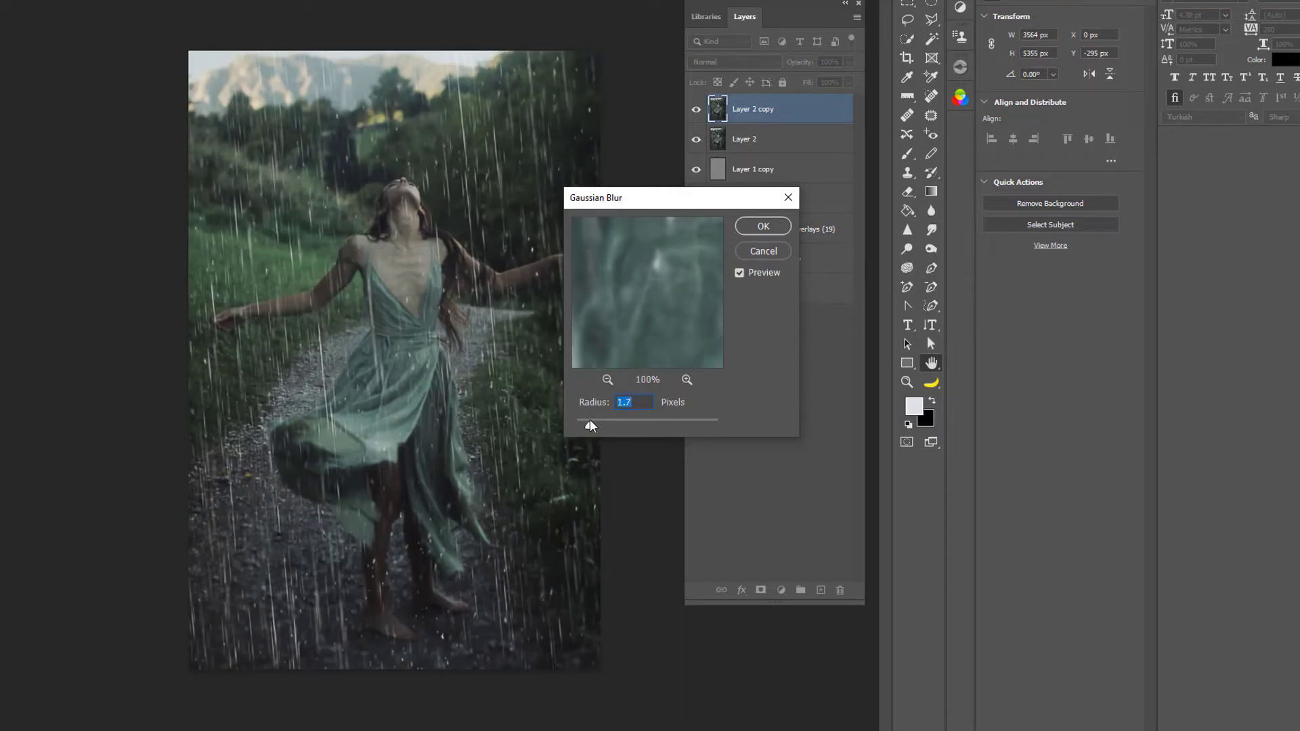
click(762, 228)
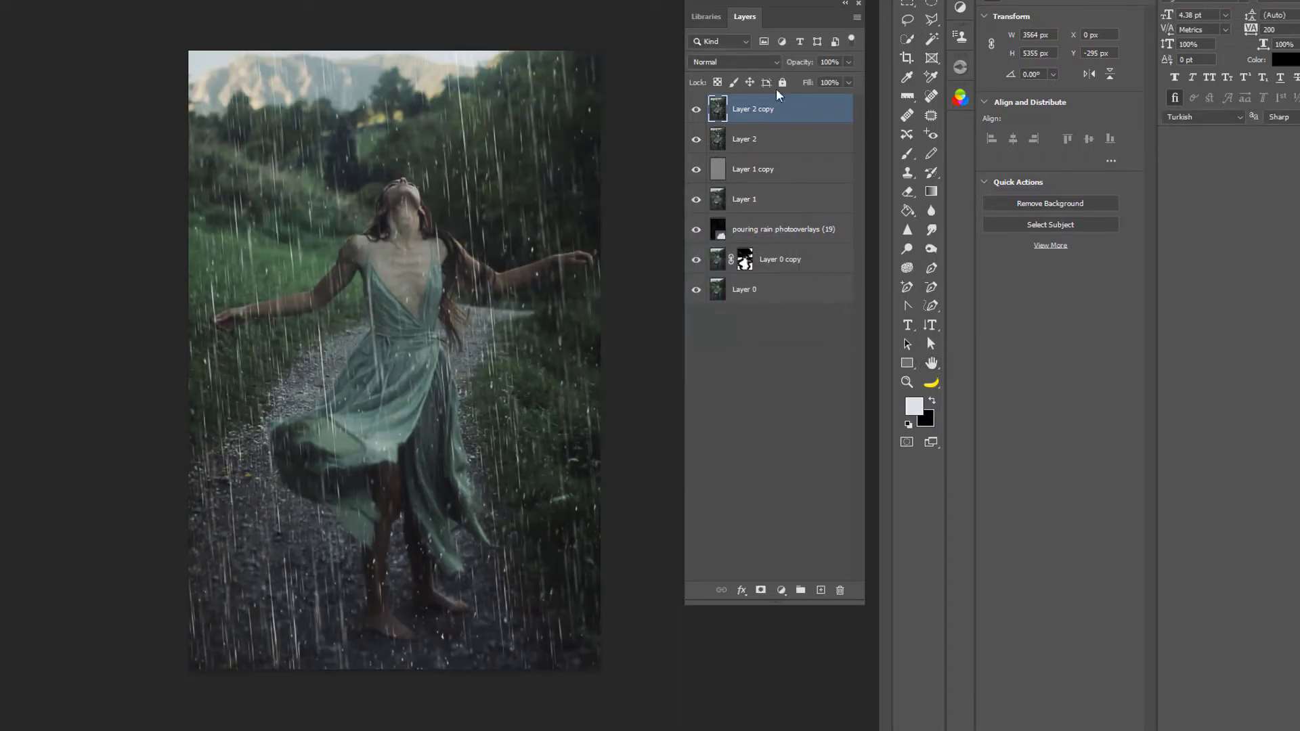
Set Layer 2 copy to Multiply and lower its Fill to around 10%
click(735, 62)
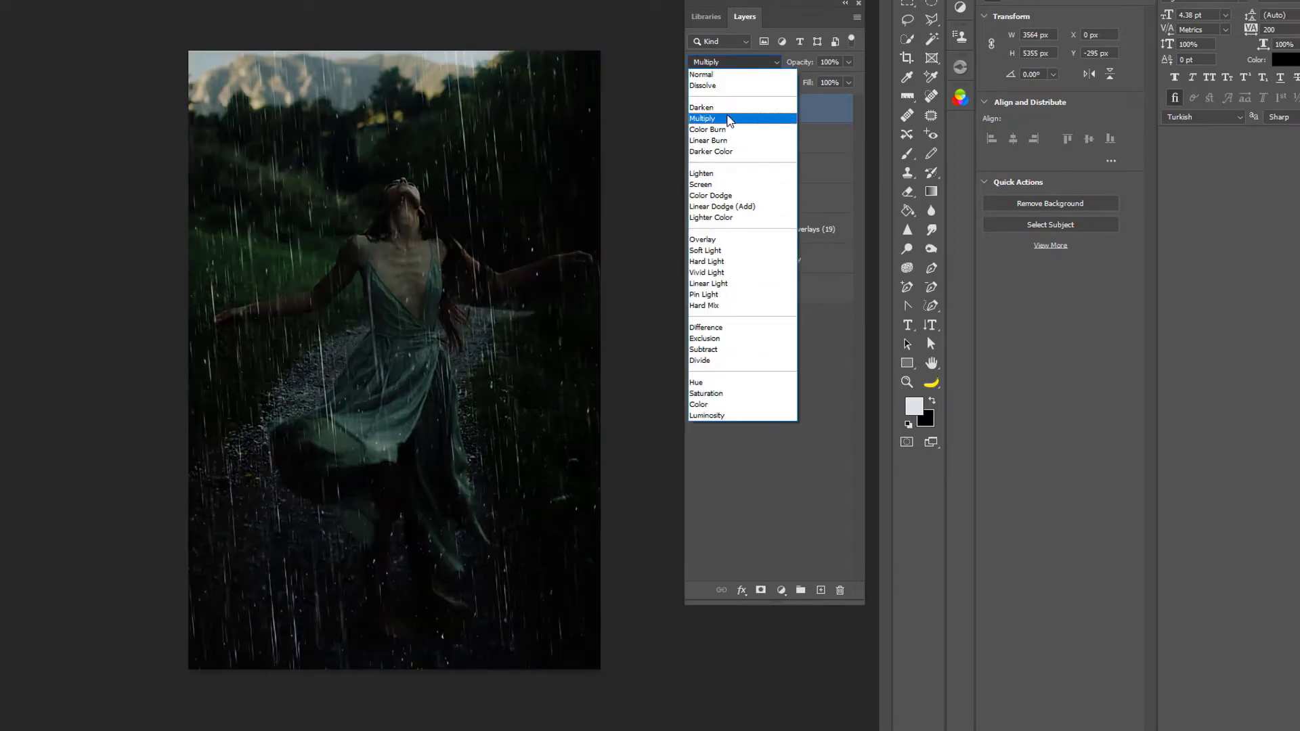
click(729, 119)
click(847, 83)
drag(795, 102, 790, 101)
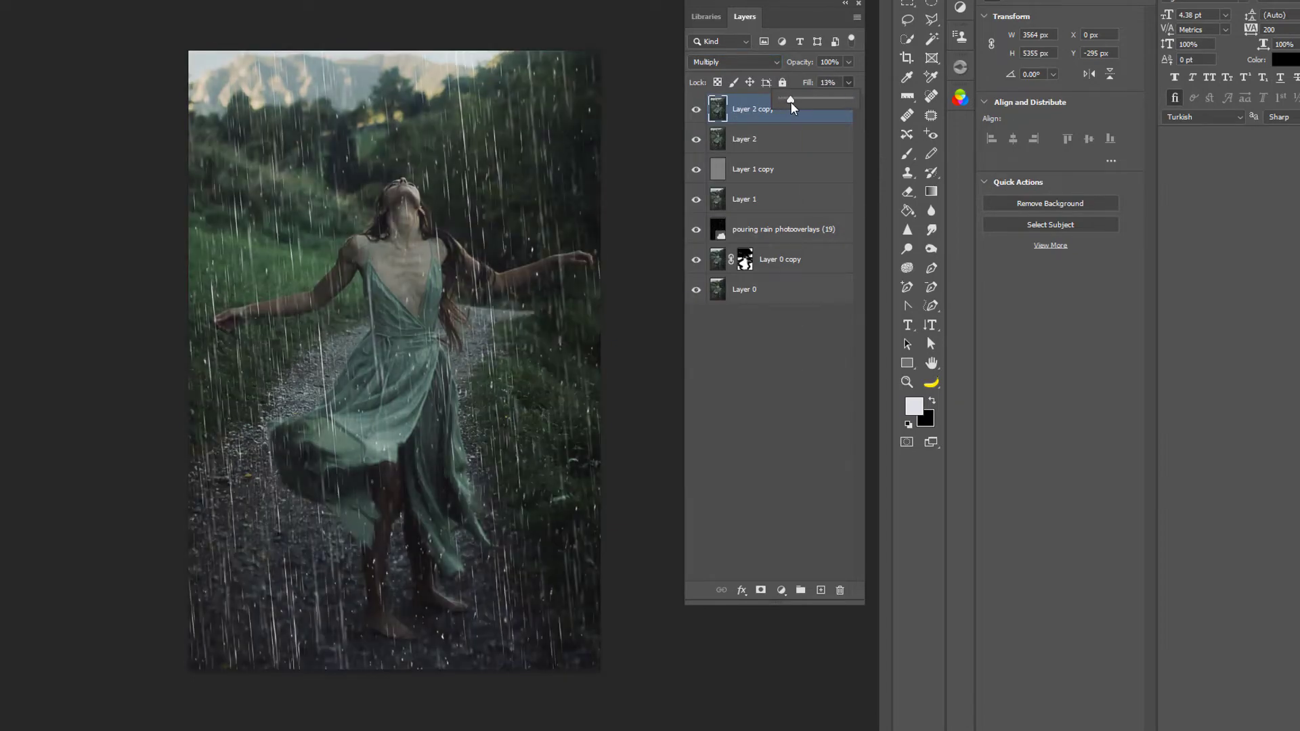